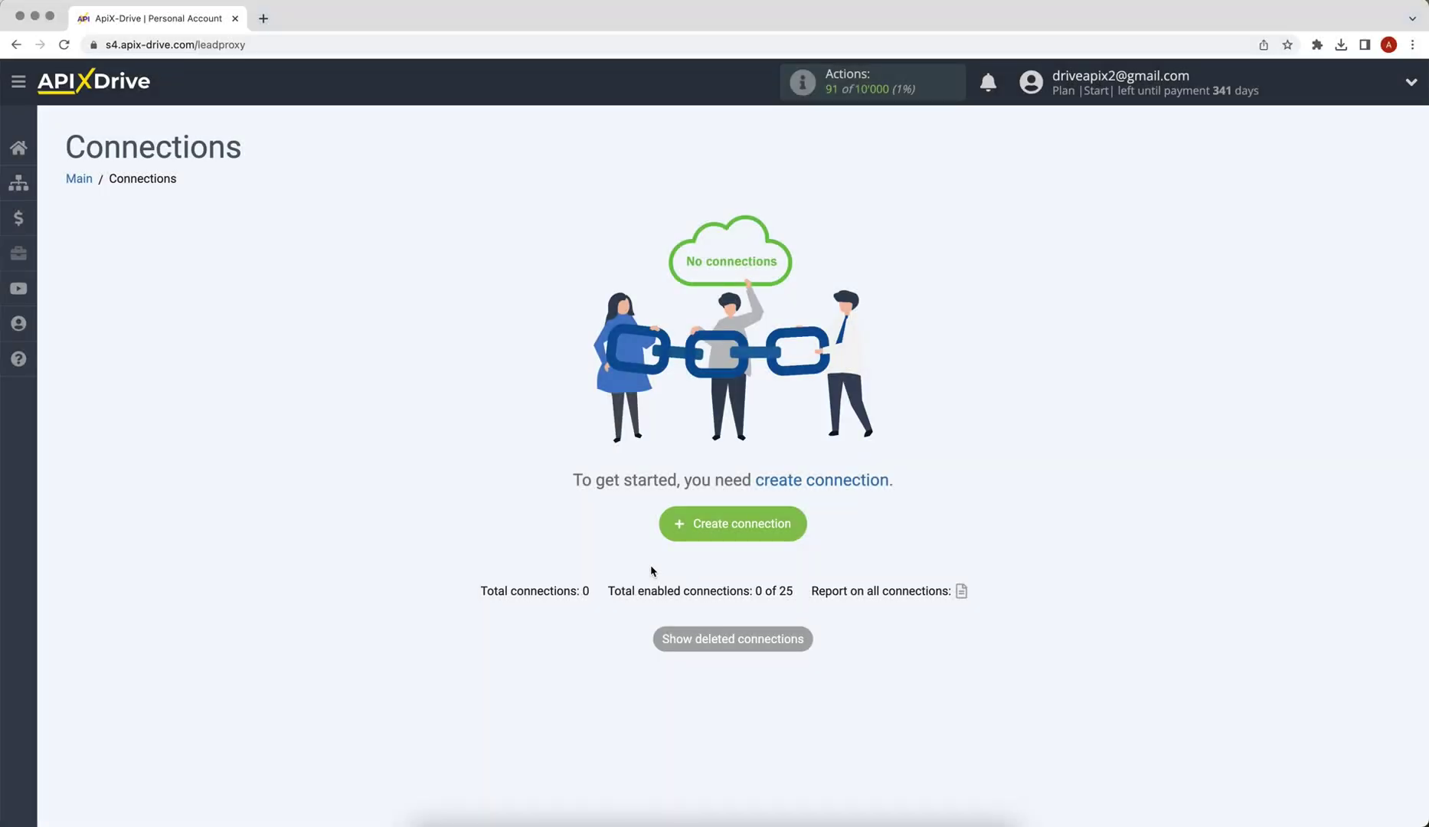
# Step: Create a new connection with Google Sheets as the data source system
pyautogui.click(665, 536)
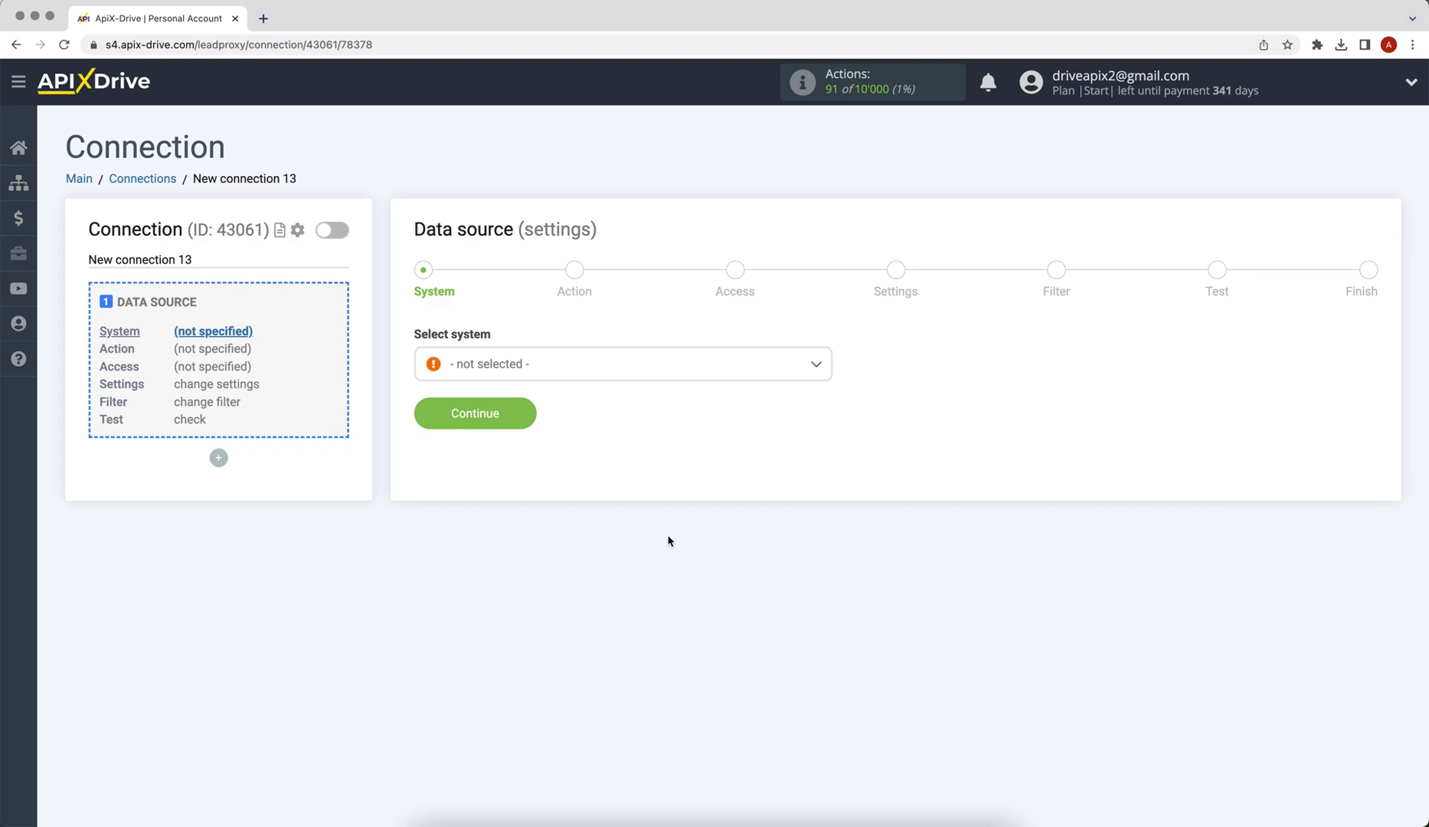
pyautogui.click(605, 372)
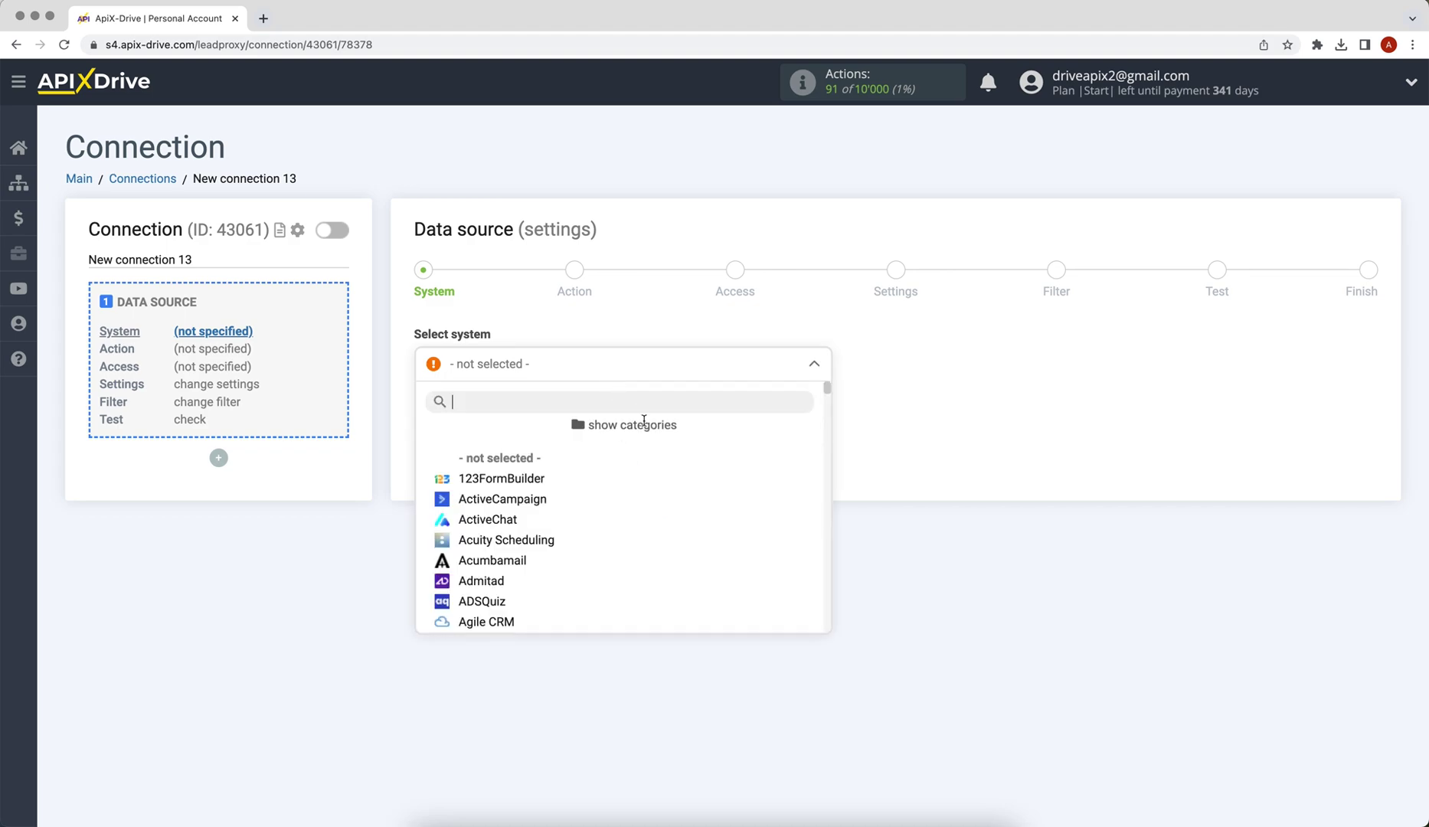
pyautogui.moveTo(823, 387); pyautogui.dragTo(826, 478)
pyautogui.click(497, 442)
pyautogui.click(483, 414)
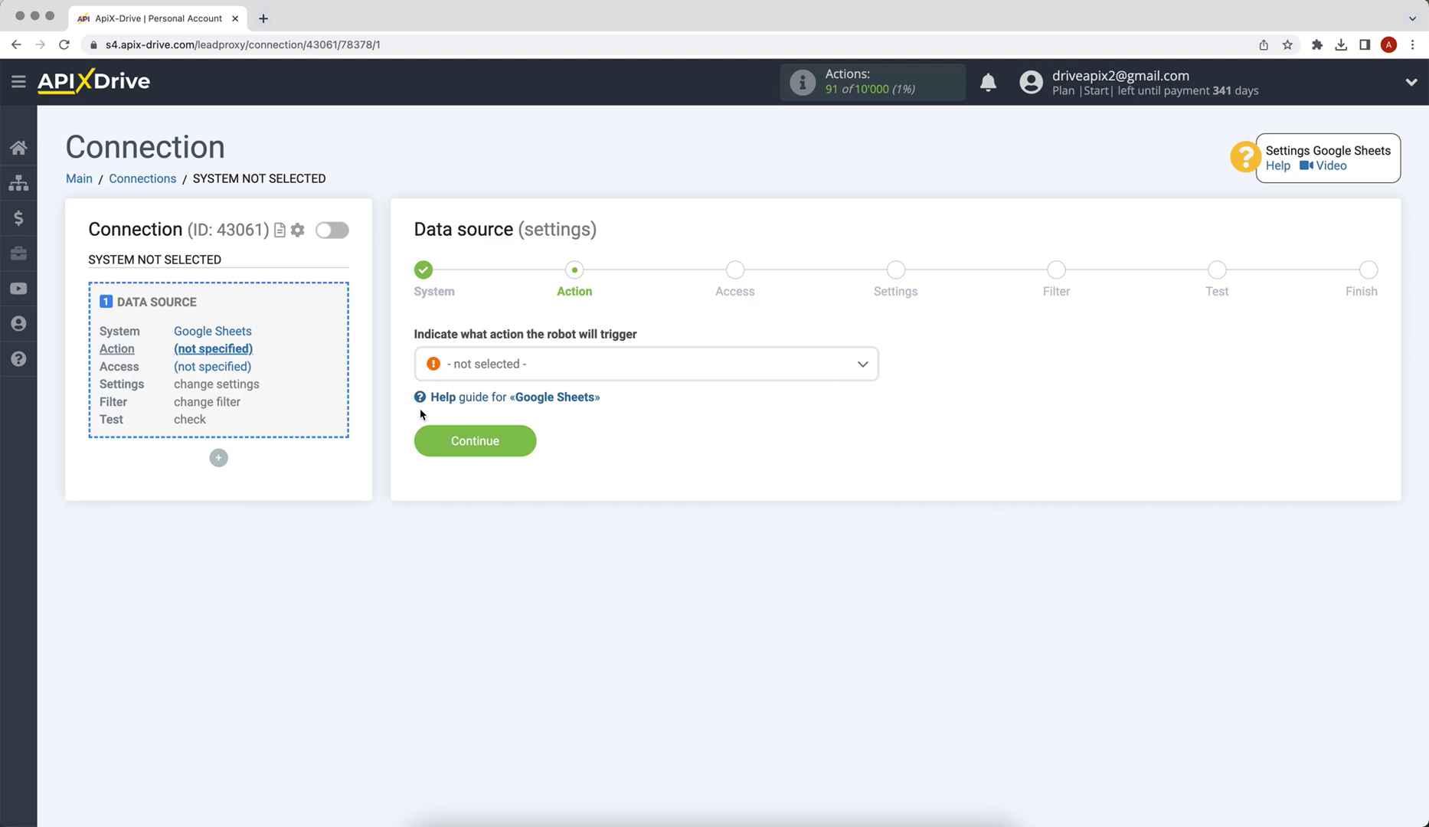
# Step: Set the source action to Get ROWS (new) and proceed to account access
pyautogui.click(488, 366)
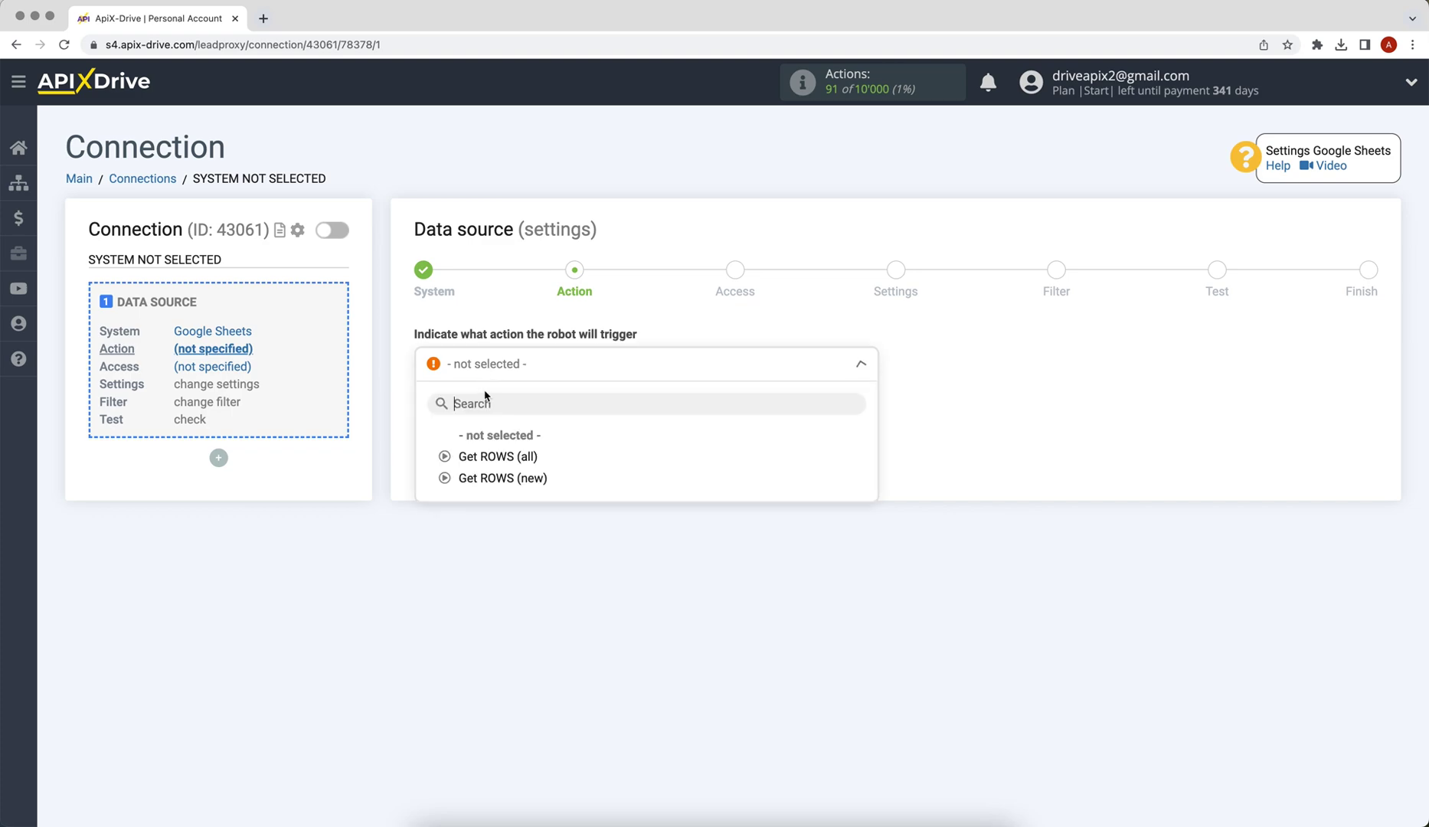
pyautogui.click(488, 474)
pyautogui.click(464, 450)
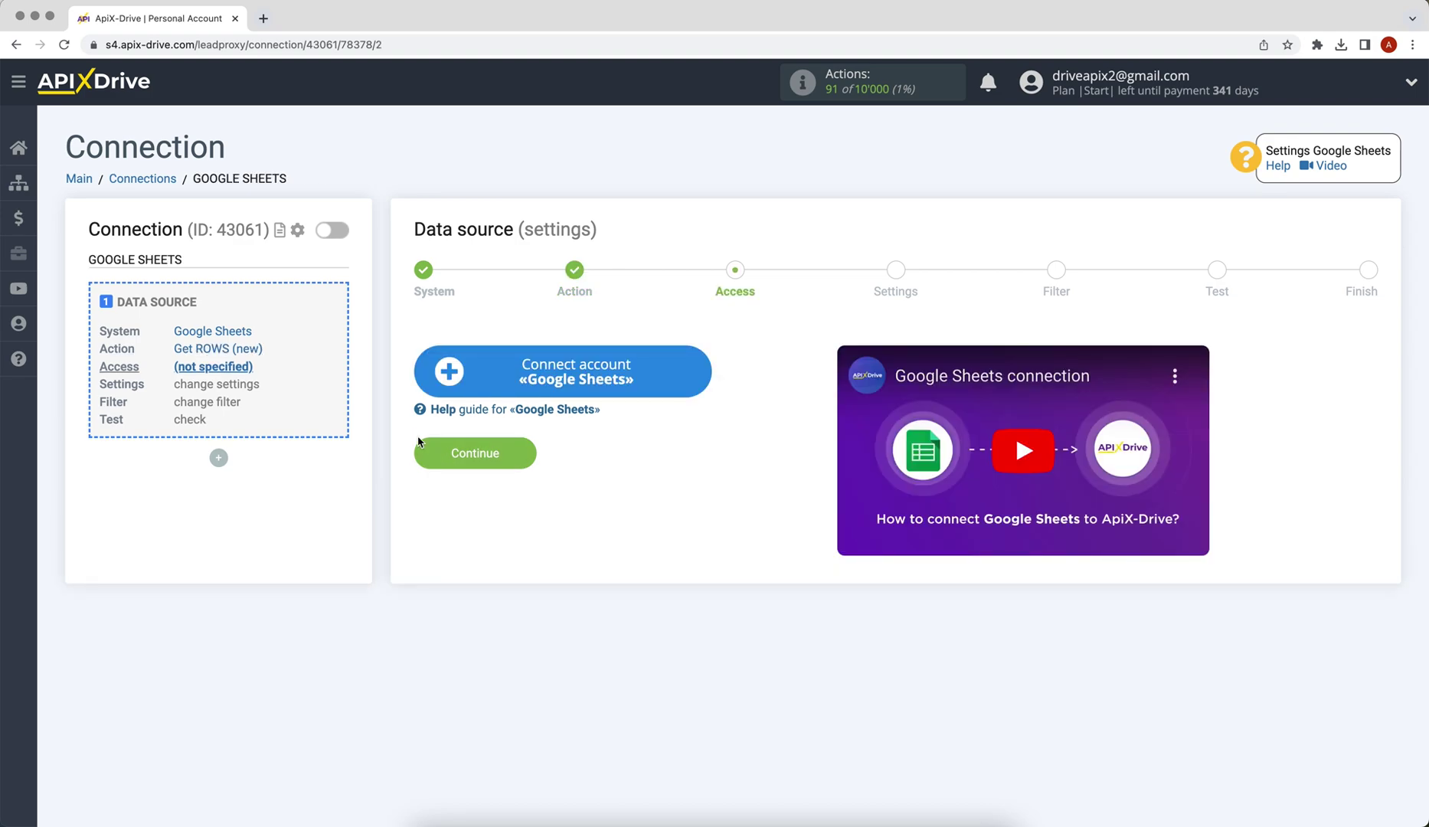
# Step: Sign in to the Google account with its e-mail and password to connect Google Sheets
pyautogui.click(442, 387)
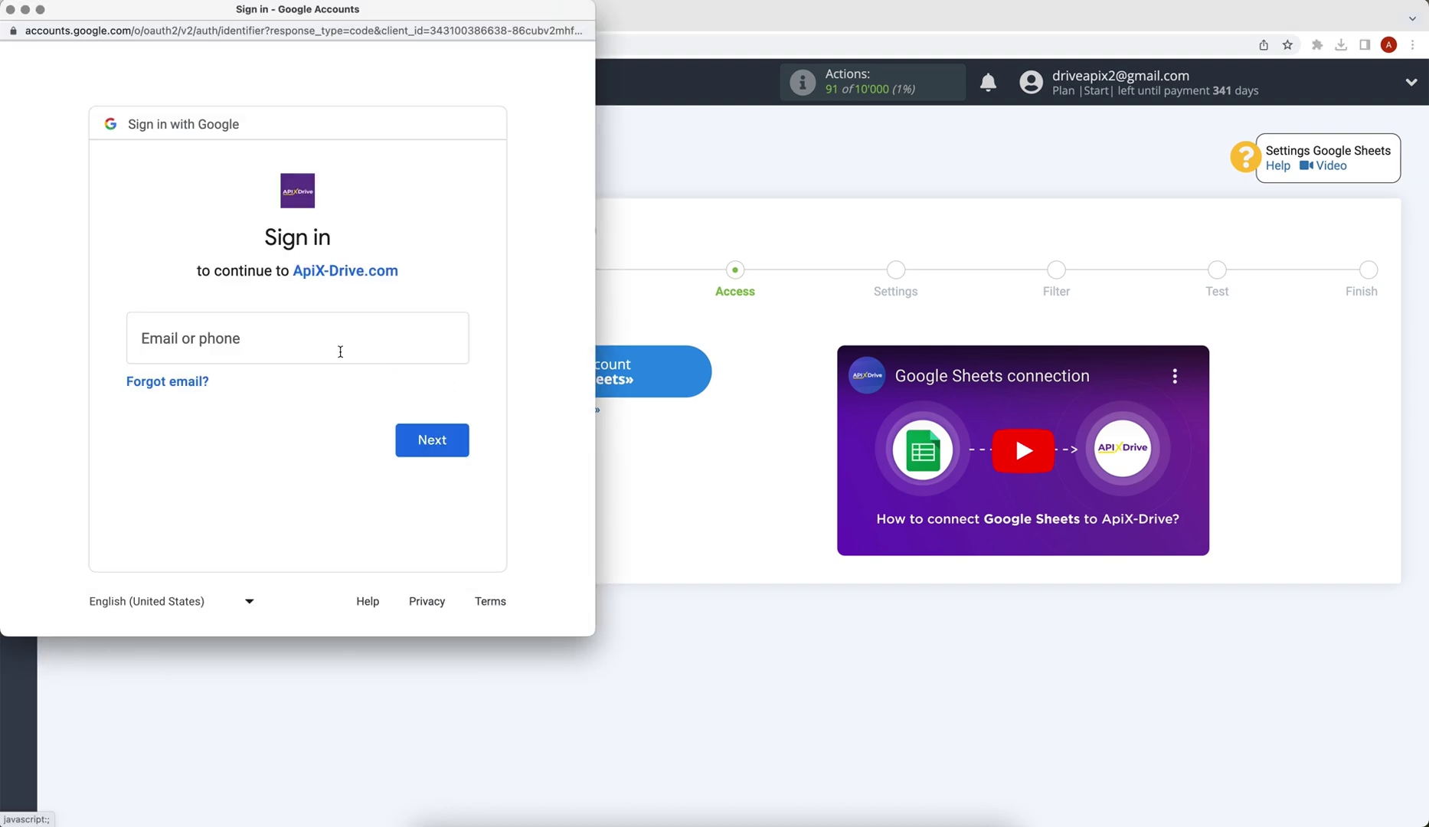
pyautogui.click(260, 331)
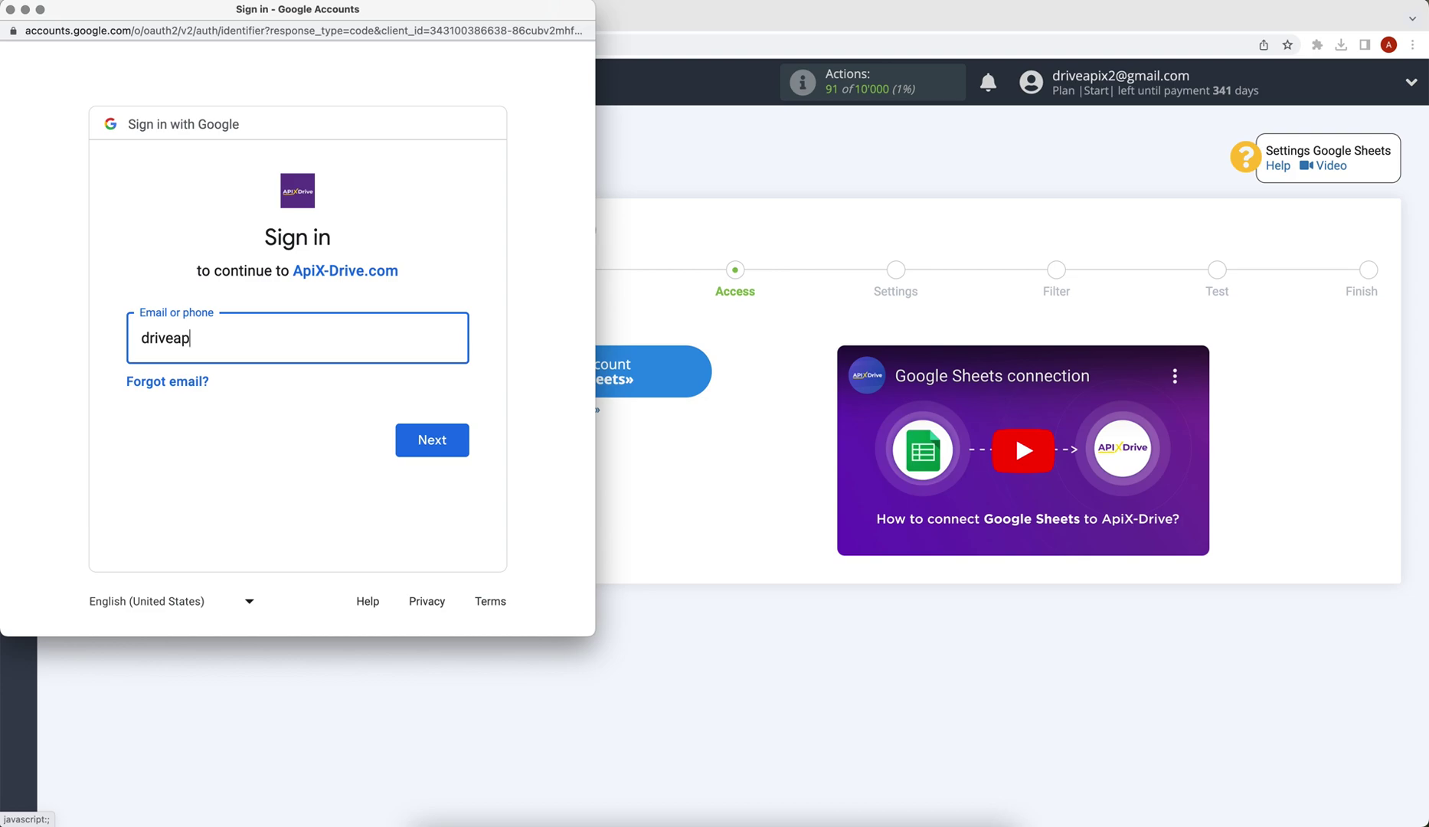
pyautogui.click(403, 439)
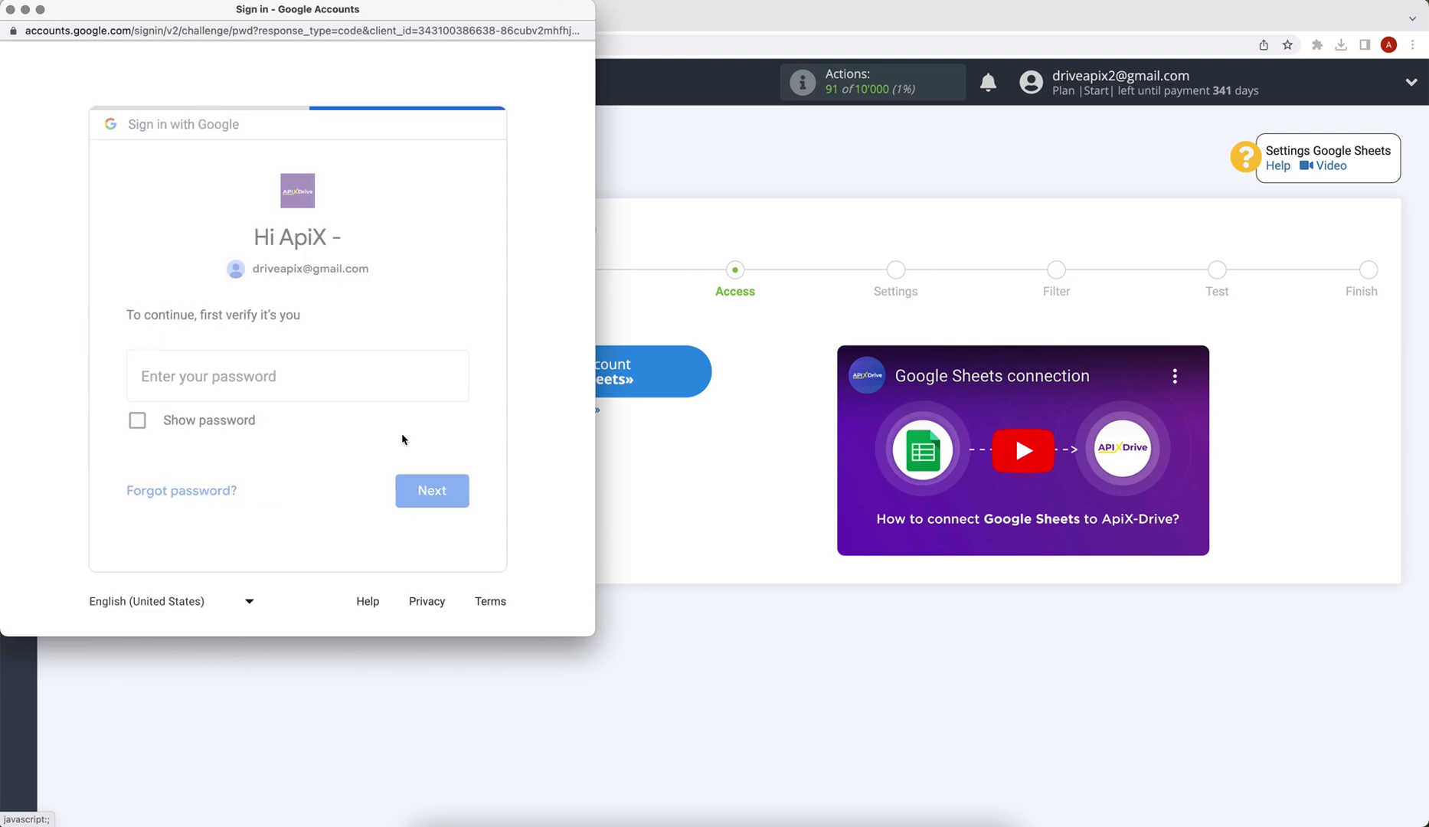
pyautogui.write('••••••••')
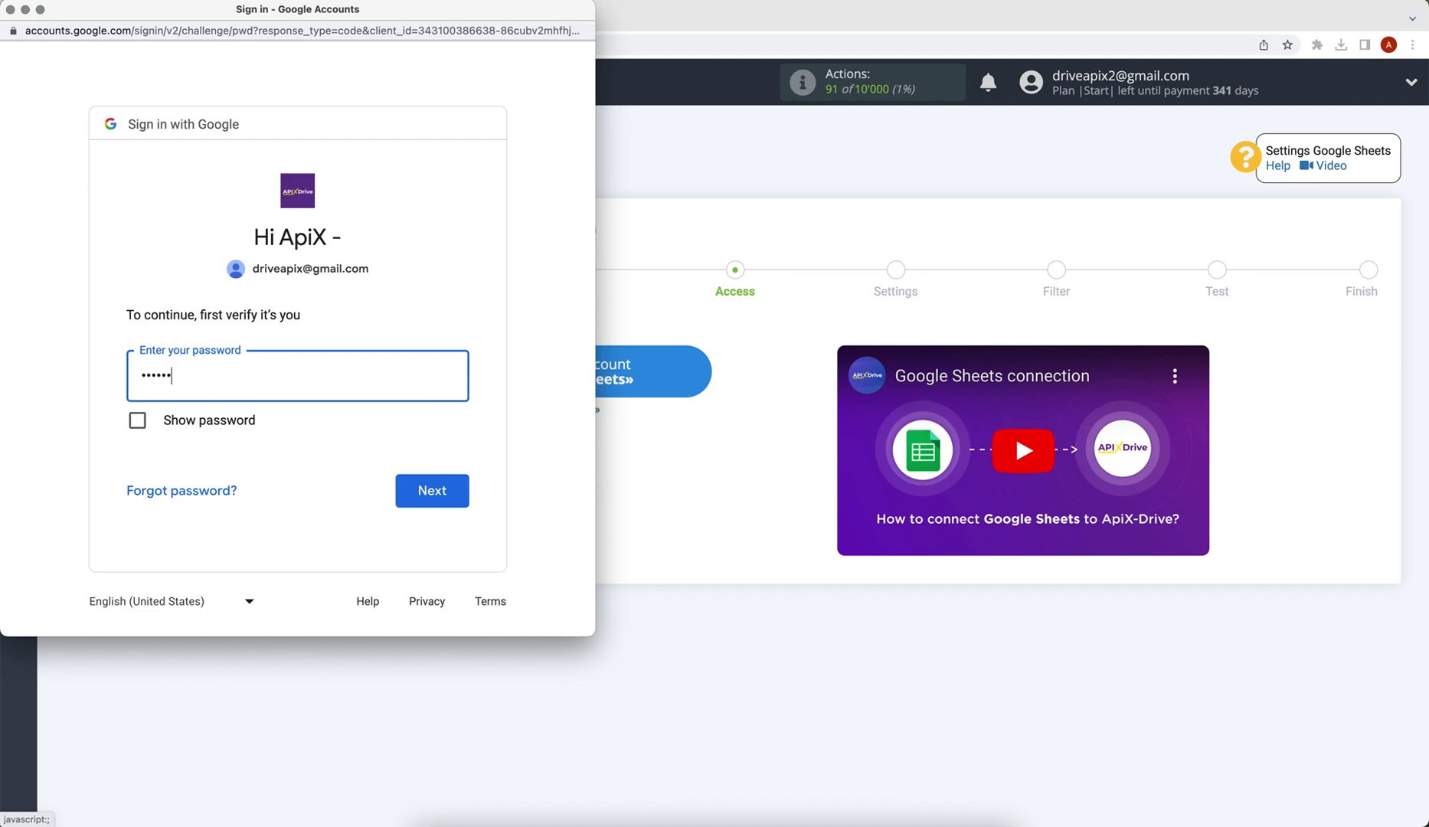
pyautogui.click(426, 497)
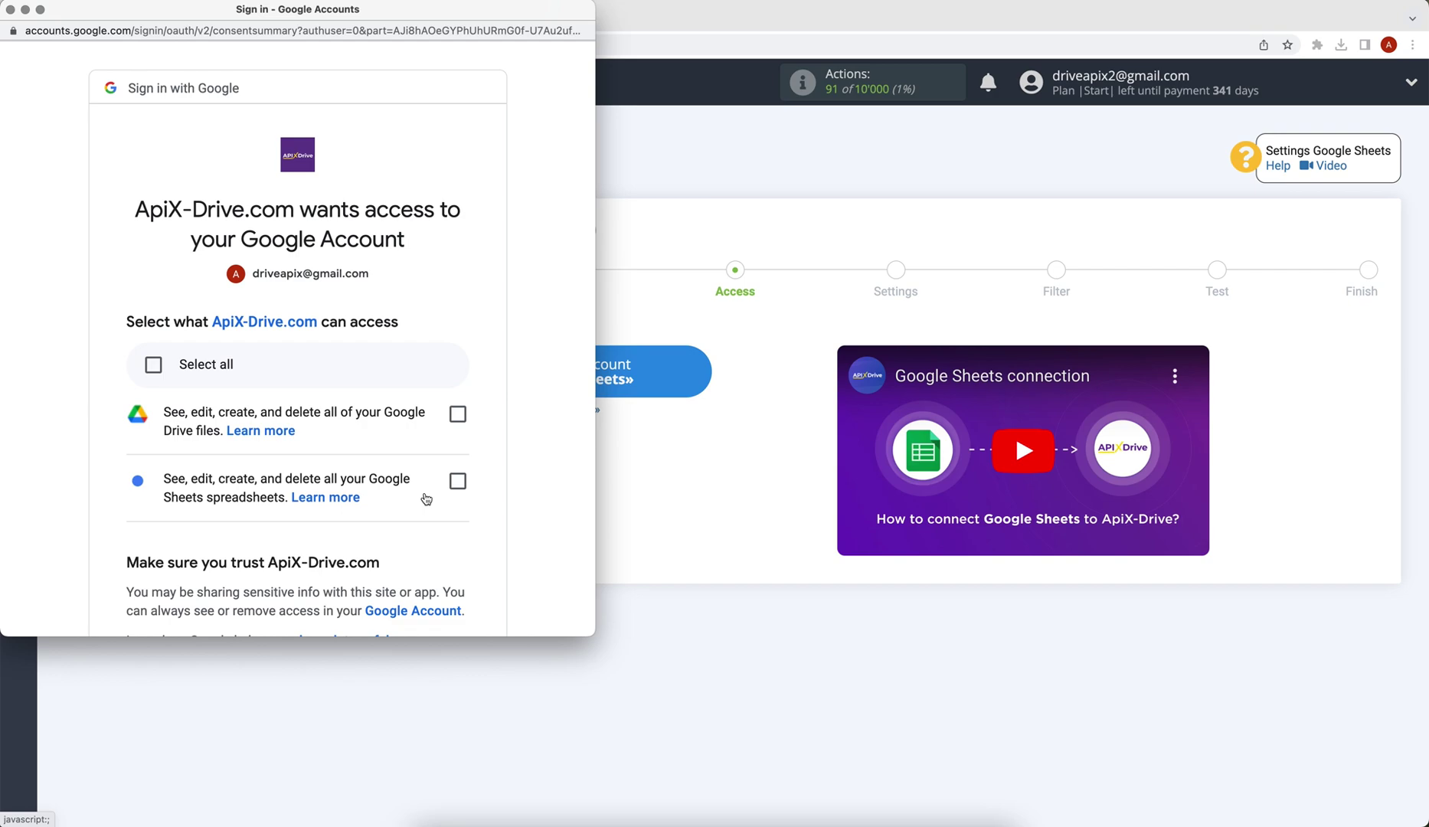
# Step: Grant ApiX-Drive access to Google Drive files and Google Sheets spreadsheets
pyautogui.click(457, 413)
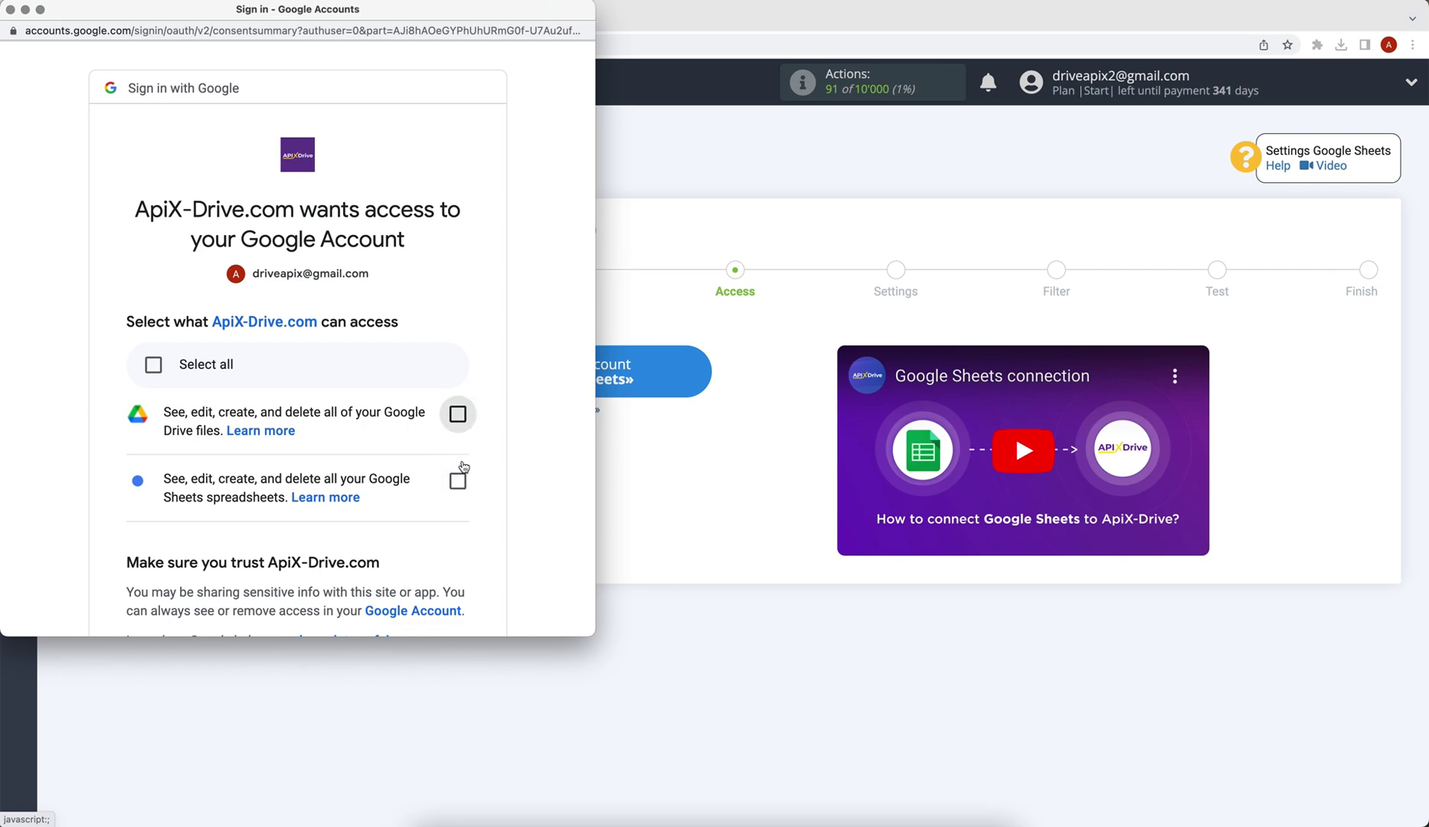
pyautogui.click(457, 480)
pyautogui.scroll(-1, 463, 487)
pyautogui.scroll(-3, 465, 490)
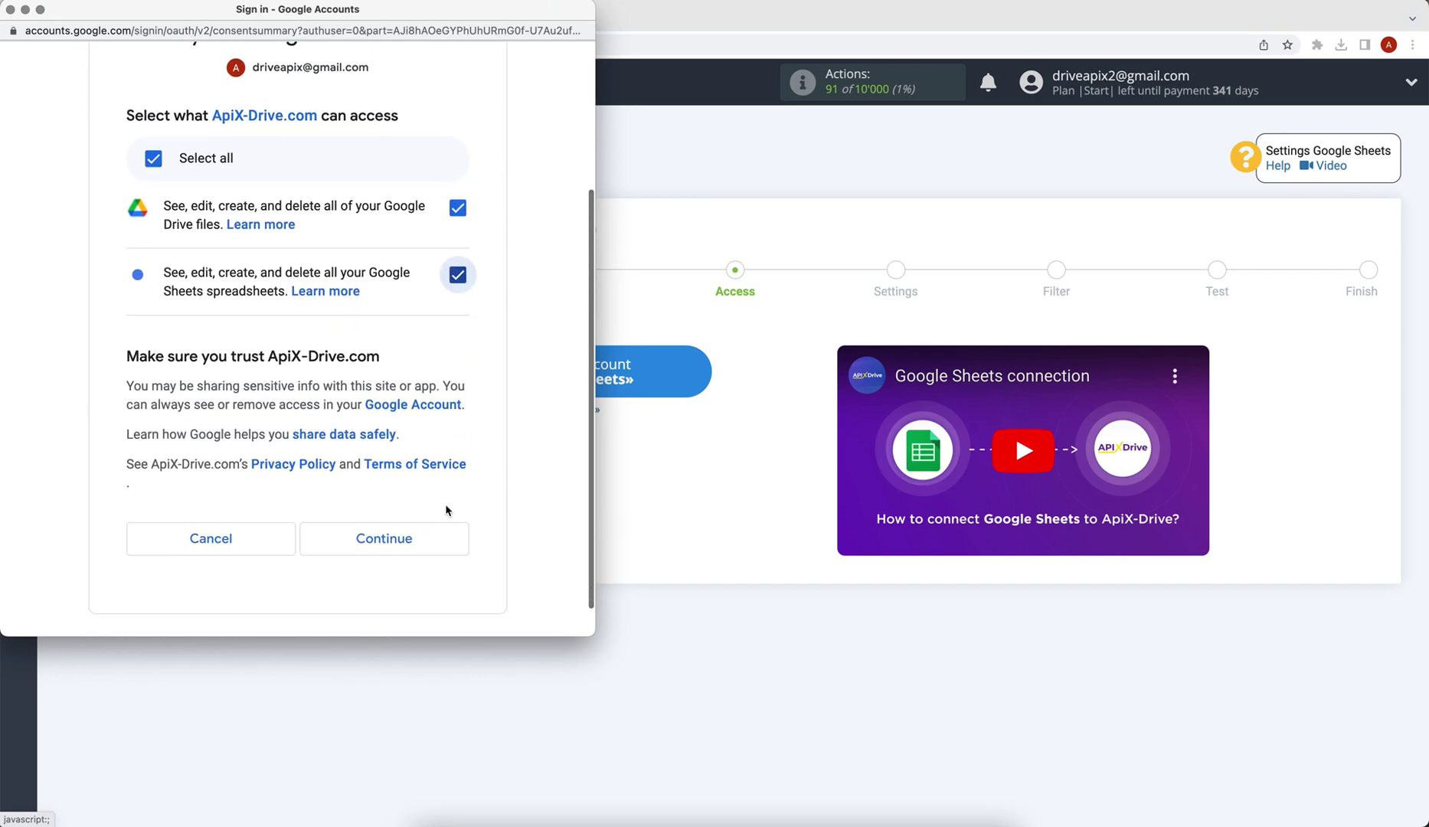
pyautogui.click(430, 535)
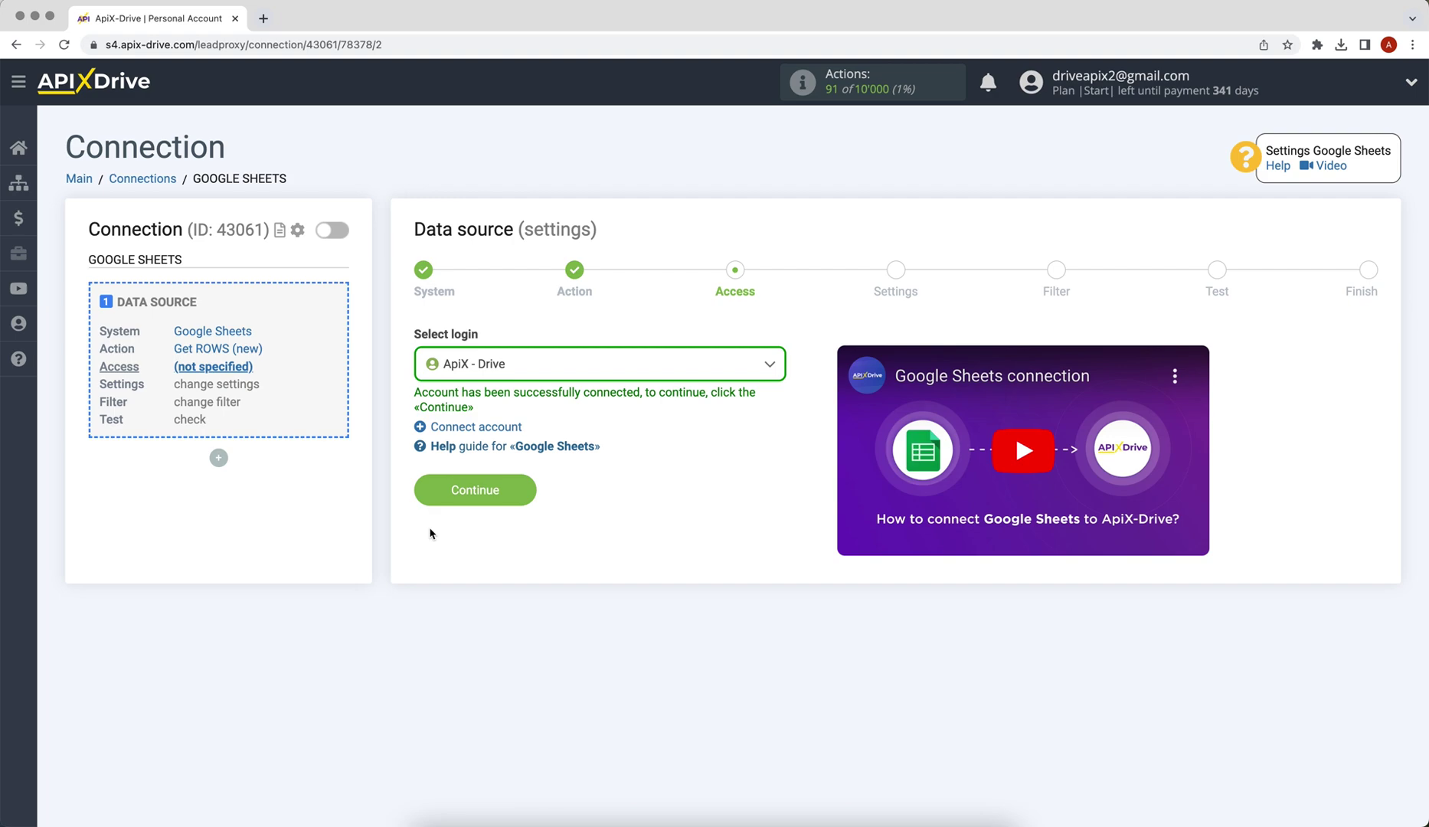
pyautogui.click(518, 370)
# Step: Use the connected Google login and select file ApiX-Drive with sheet 1
pyautogui.click(518, 481)
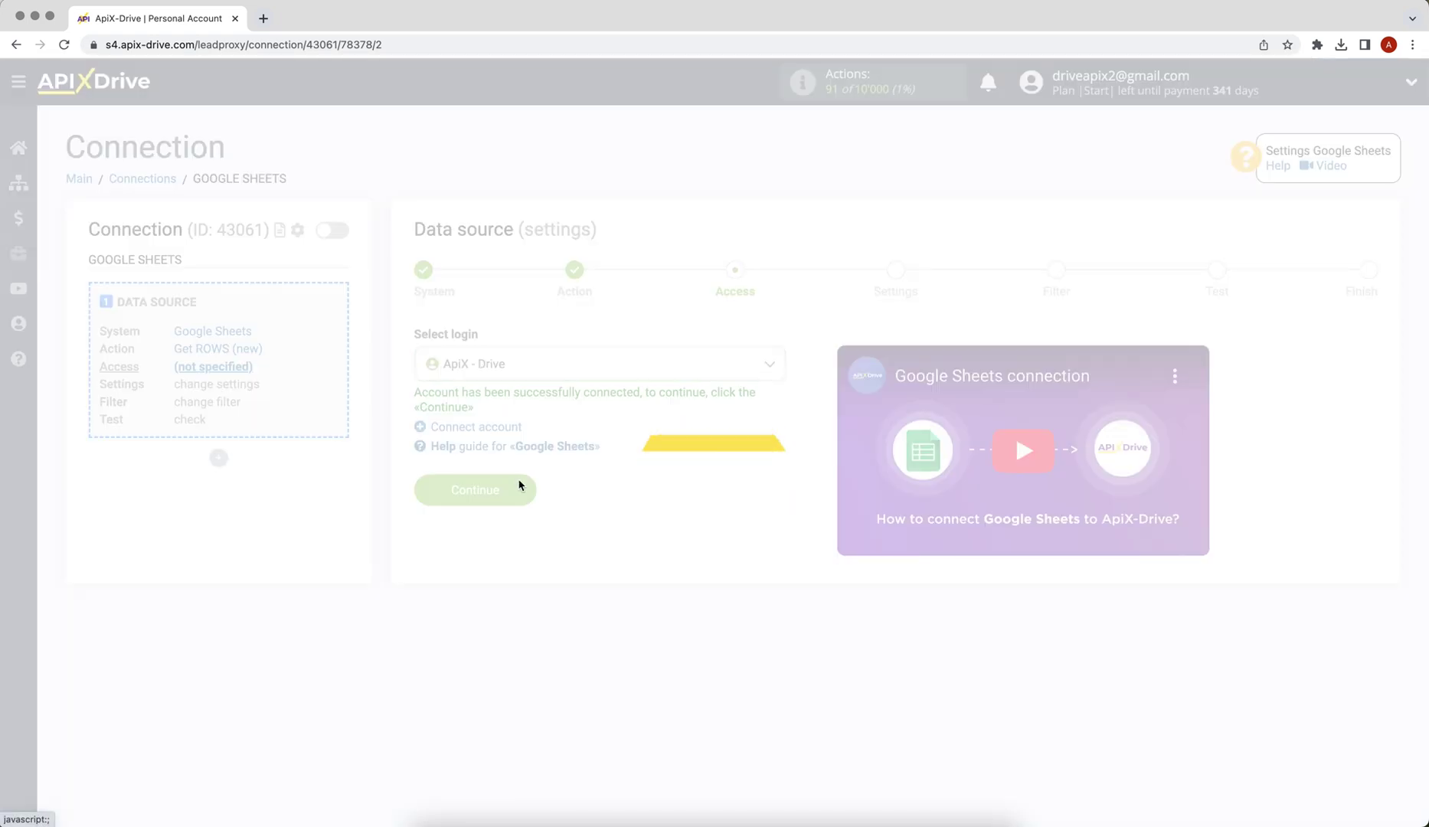
pyautogui.click(430, 493)
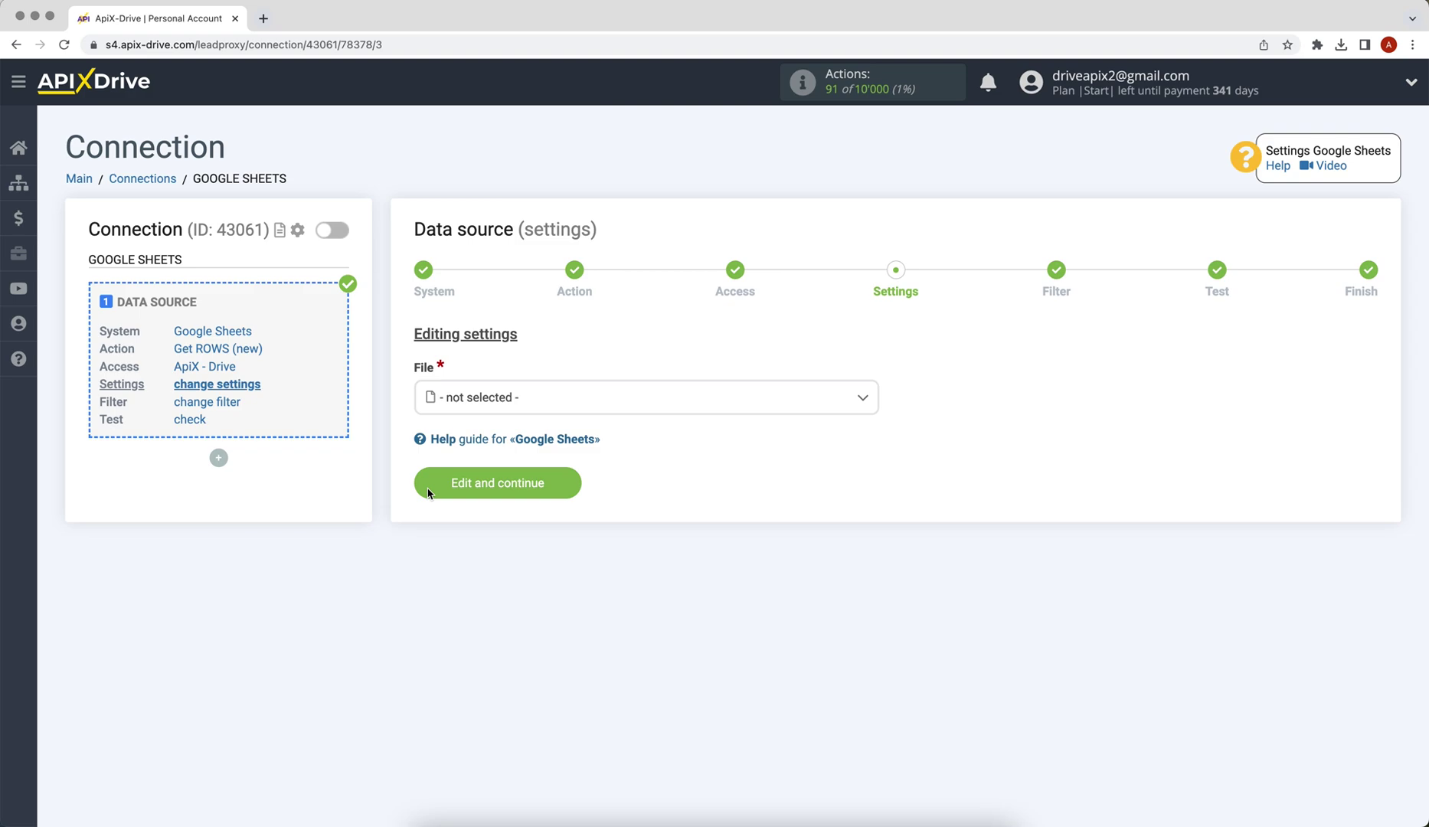
pyautogui.click(478, 395)
pyautogui.click(472, 489)
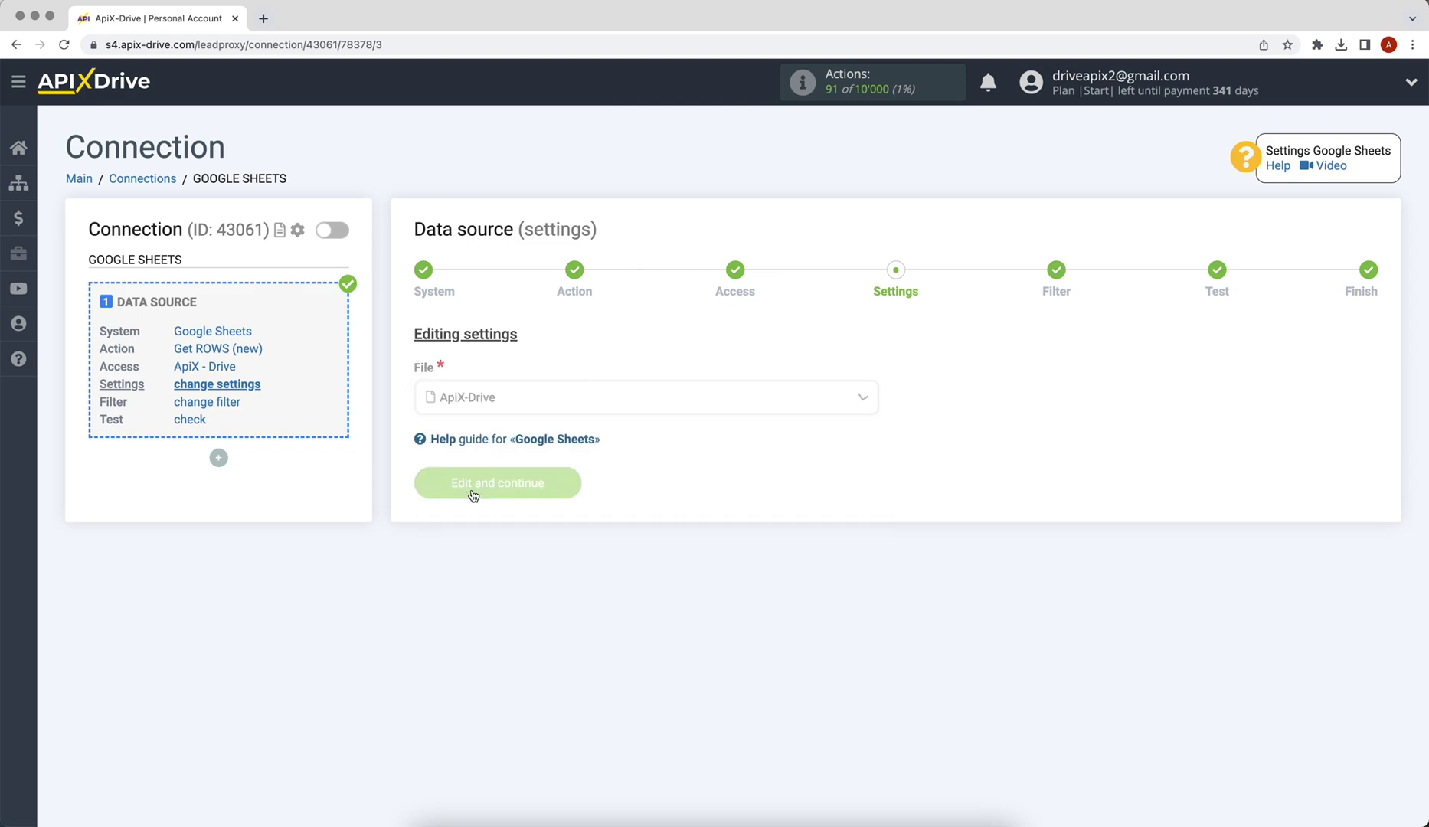
pyautogui.click(444, 479)
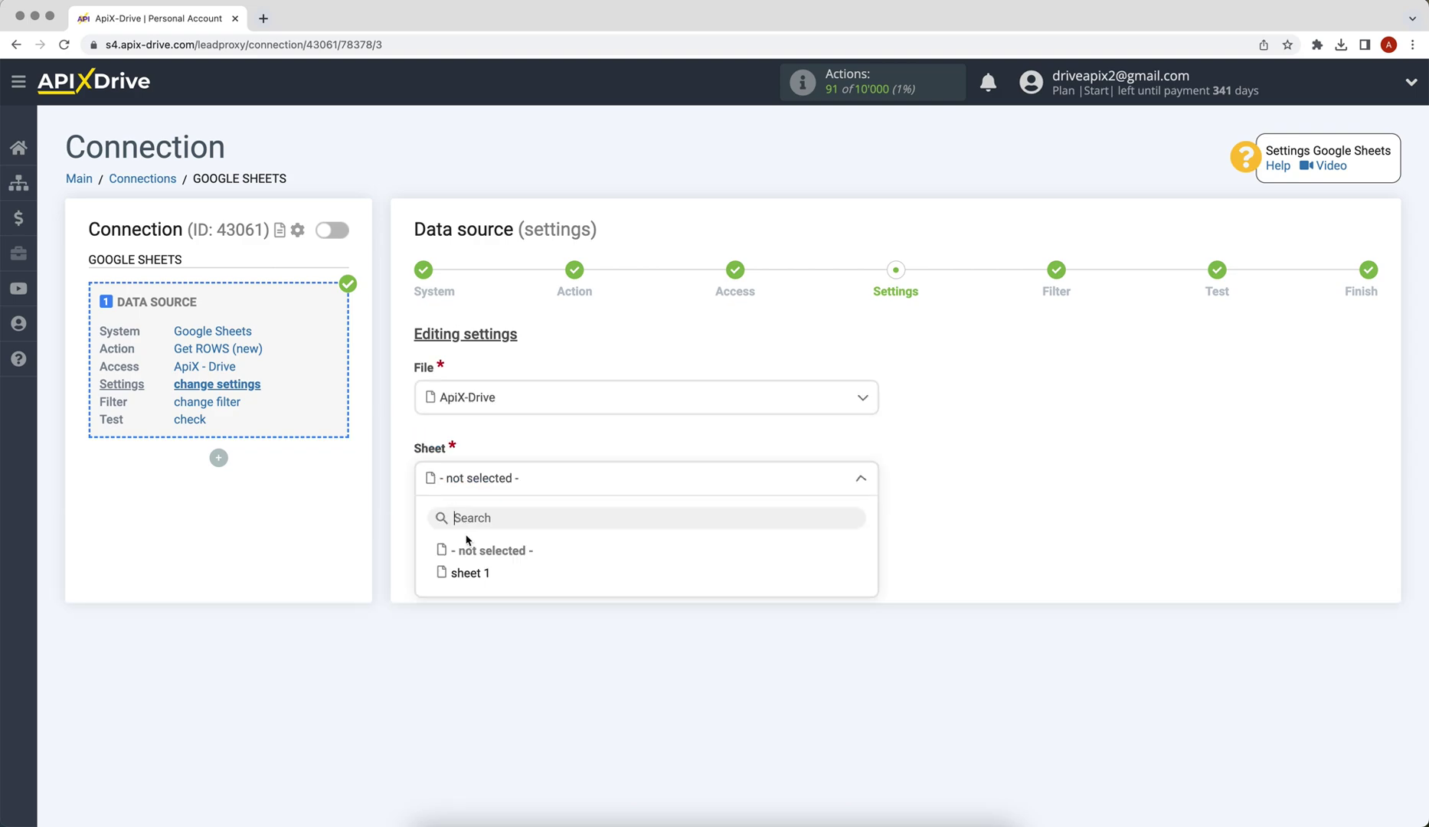
pyautogui.click(466, 574)
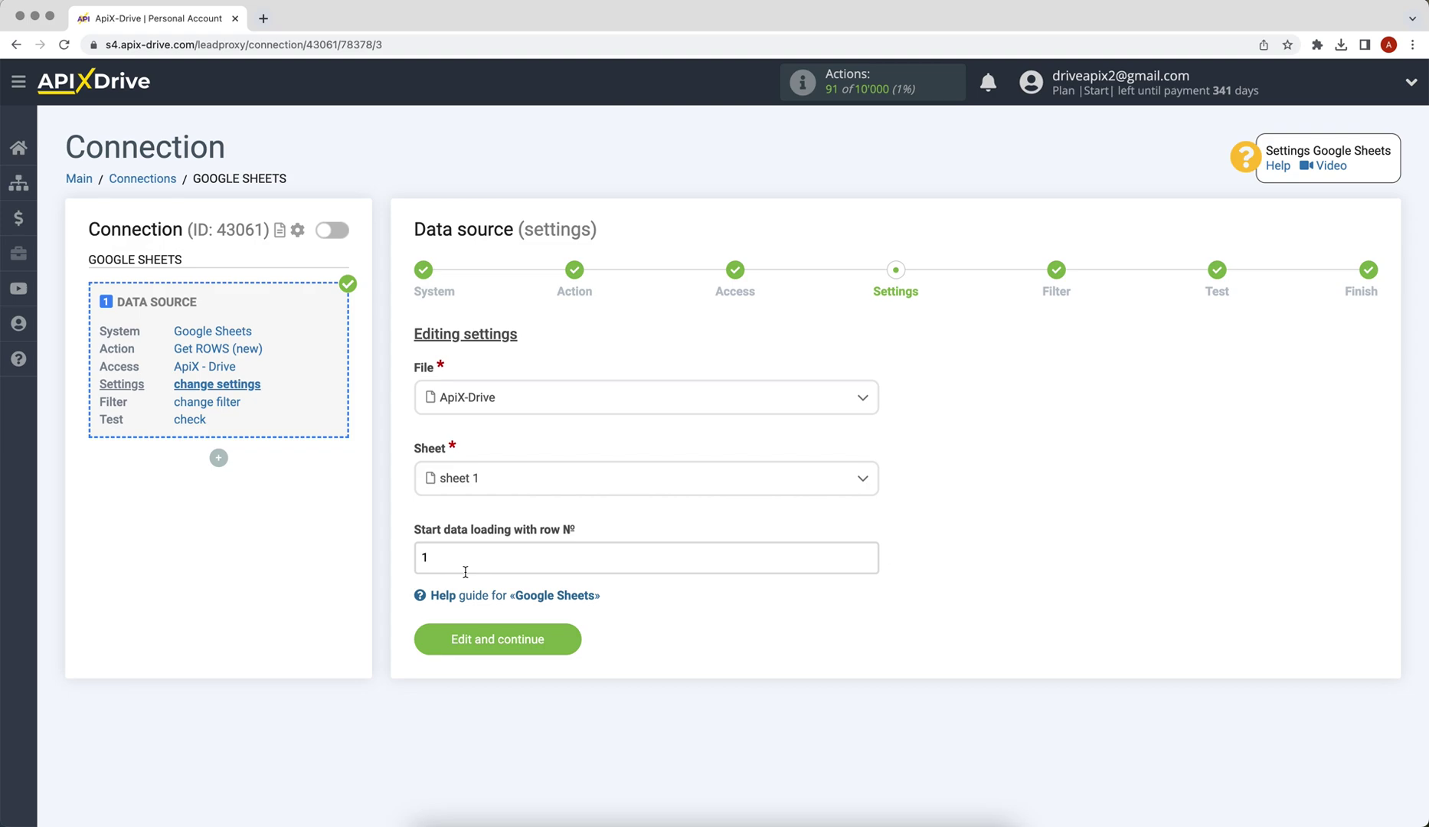
# Step: Set the start row to 2 and save the source settings
pyautogui.click(465, 572)
pyautogui.press('BackSpace')
pyautogui.write('2')
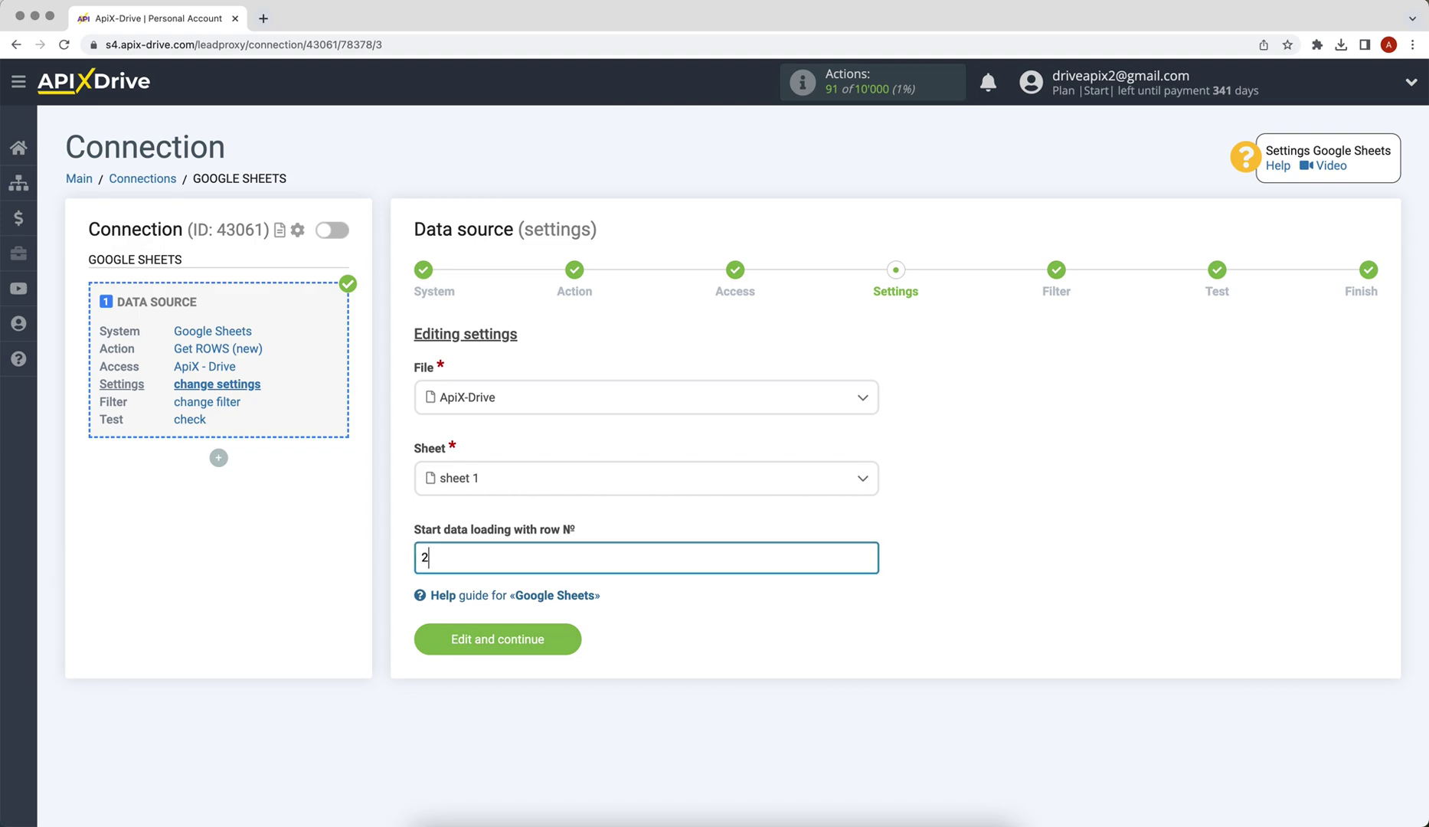
pyautogui.click(490, 637)
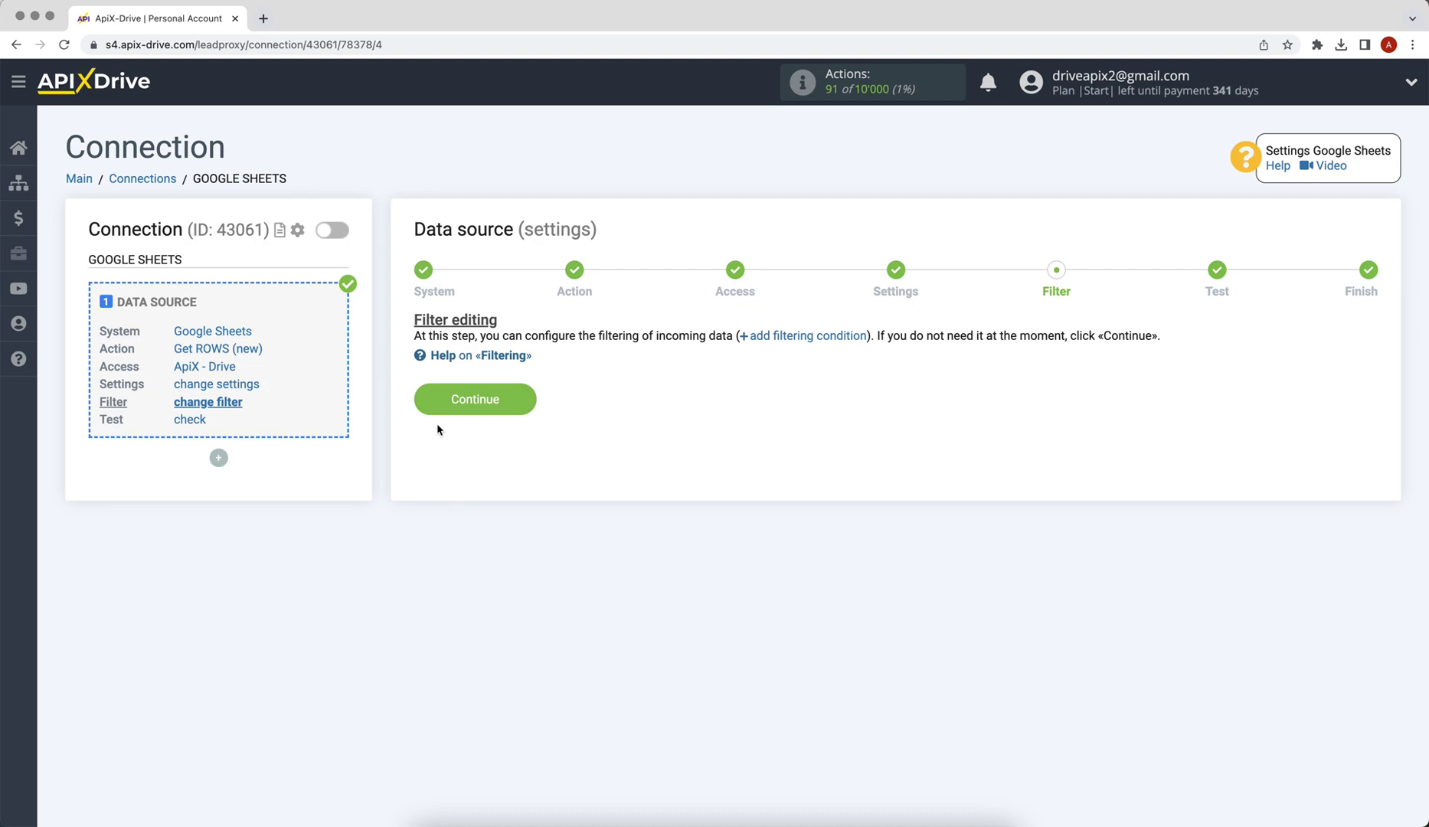
# Step: Skip filtering, accept the loaded test rows, and begin configuring the data destination
pyautogui.click(428, 404)
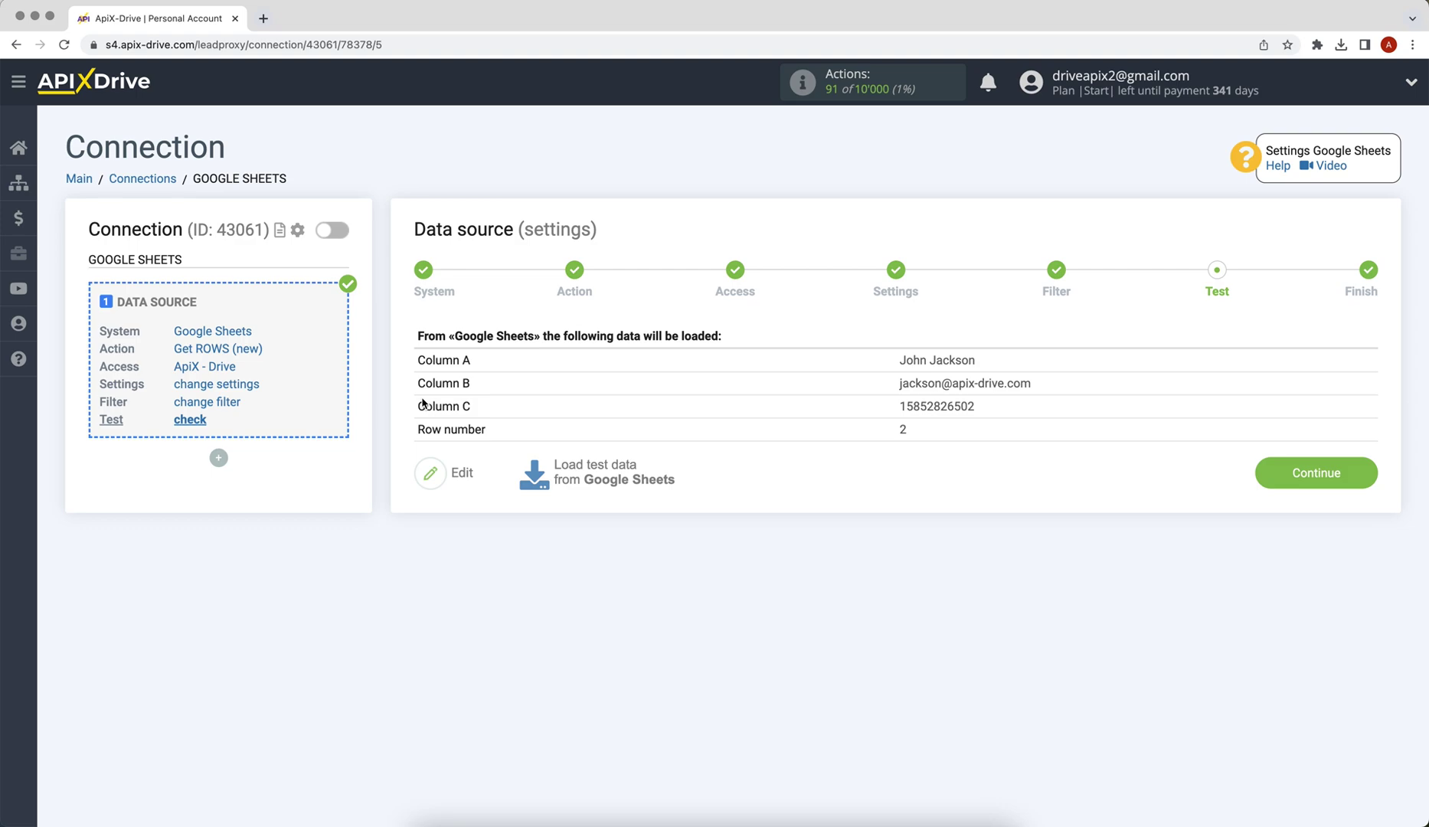
pyautogui.click(1260, 483)
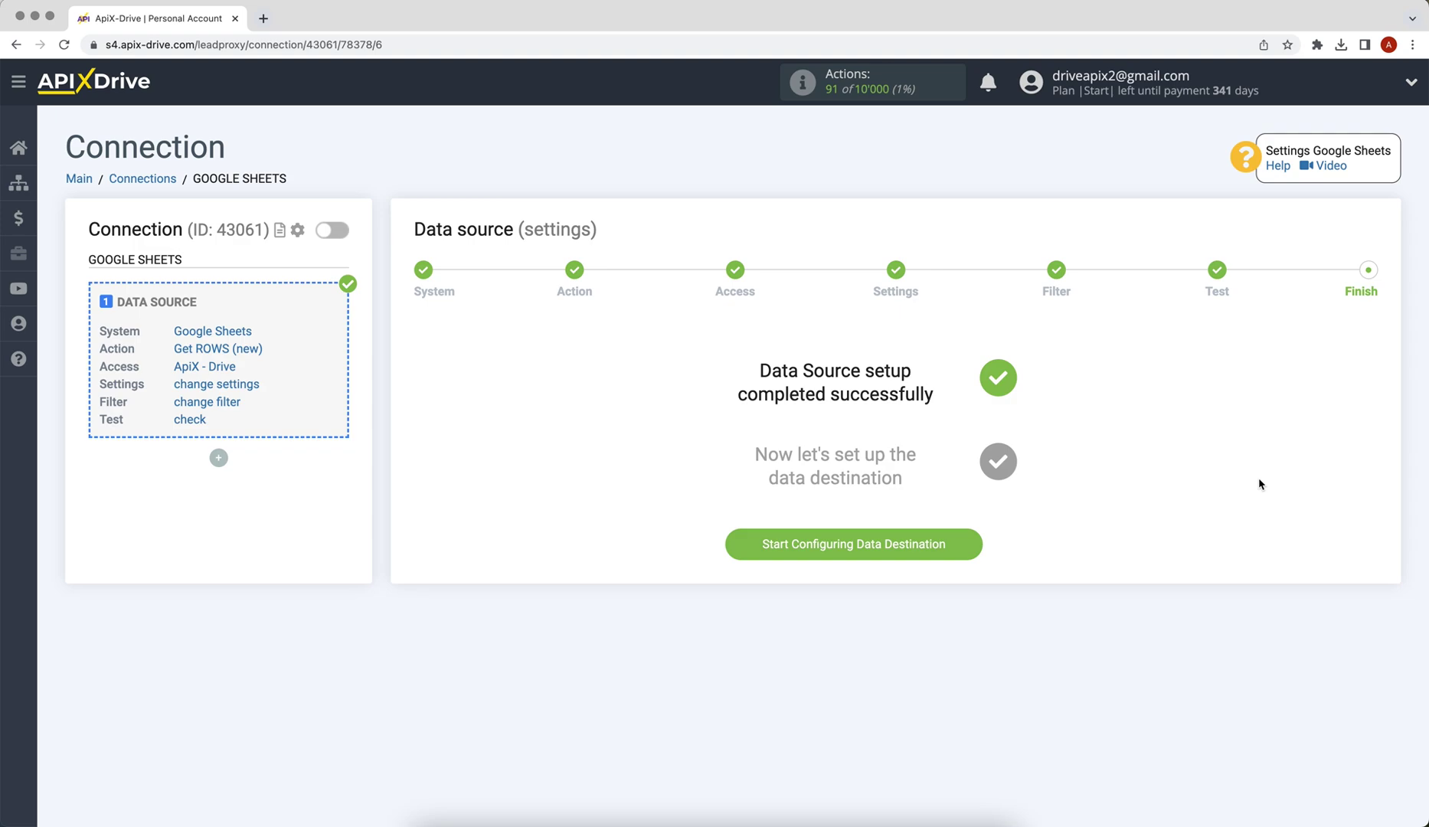
pyautogui.click(740, 545)
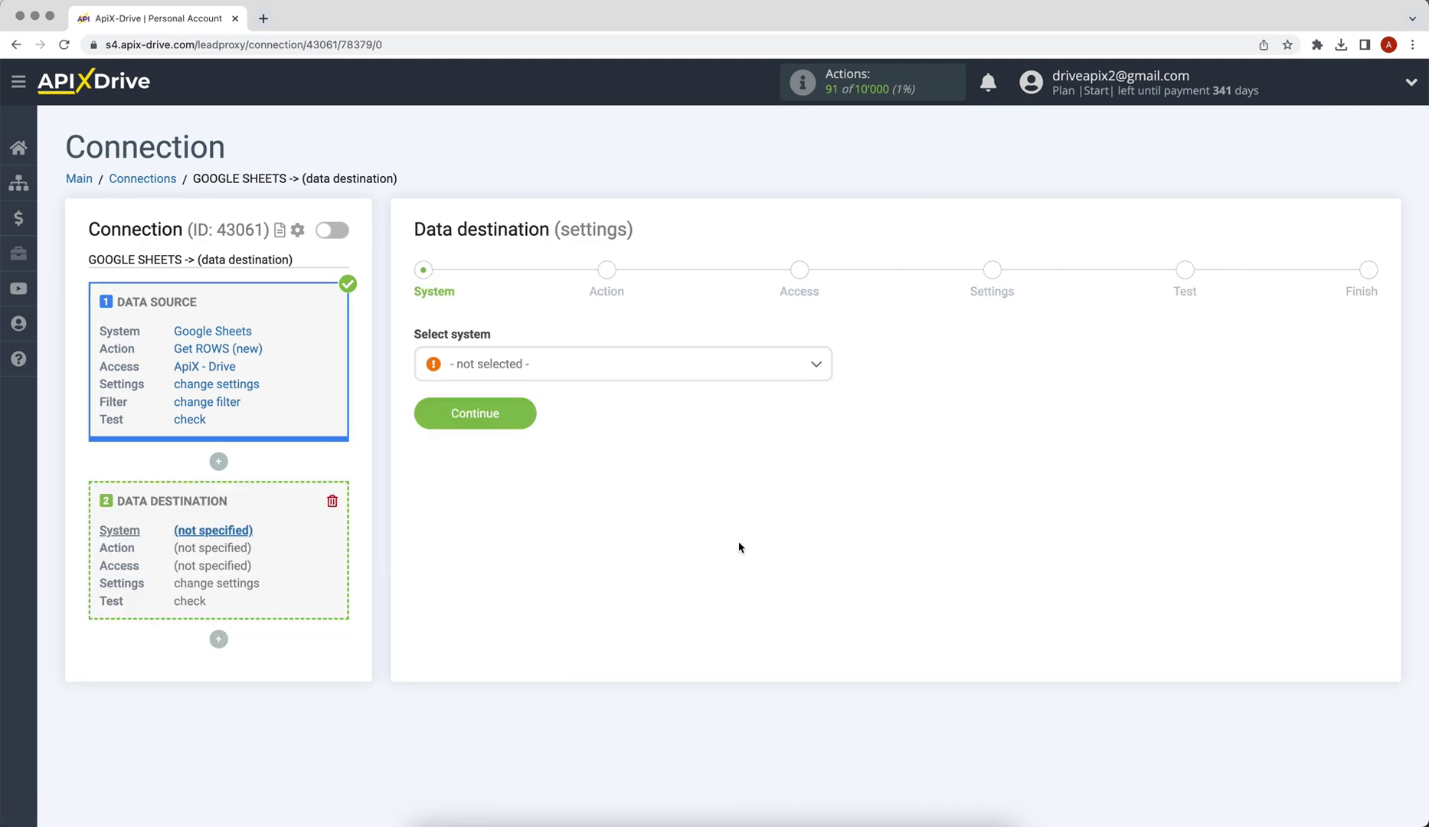
# Step: Choose Telesign as the data destination system
pyautogui.click(649, 376)
pyautogui.moveTo(826, 391); pyautogui.dragTo(826, 595)
pyautogui.click(490, 591)
pyautogui.click(426, 423)
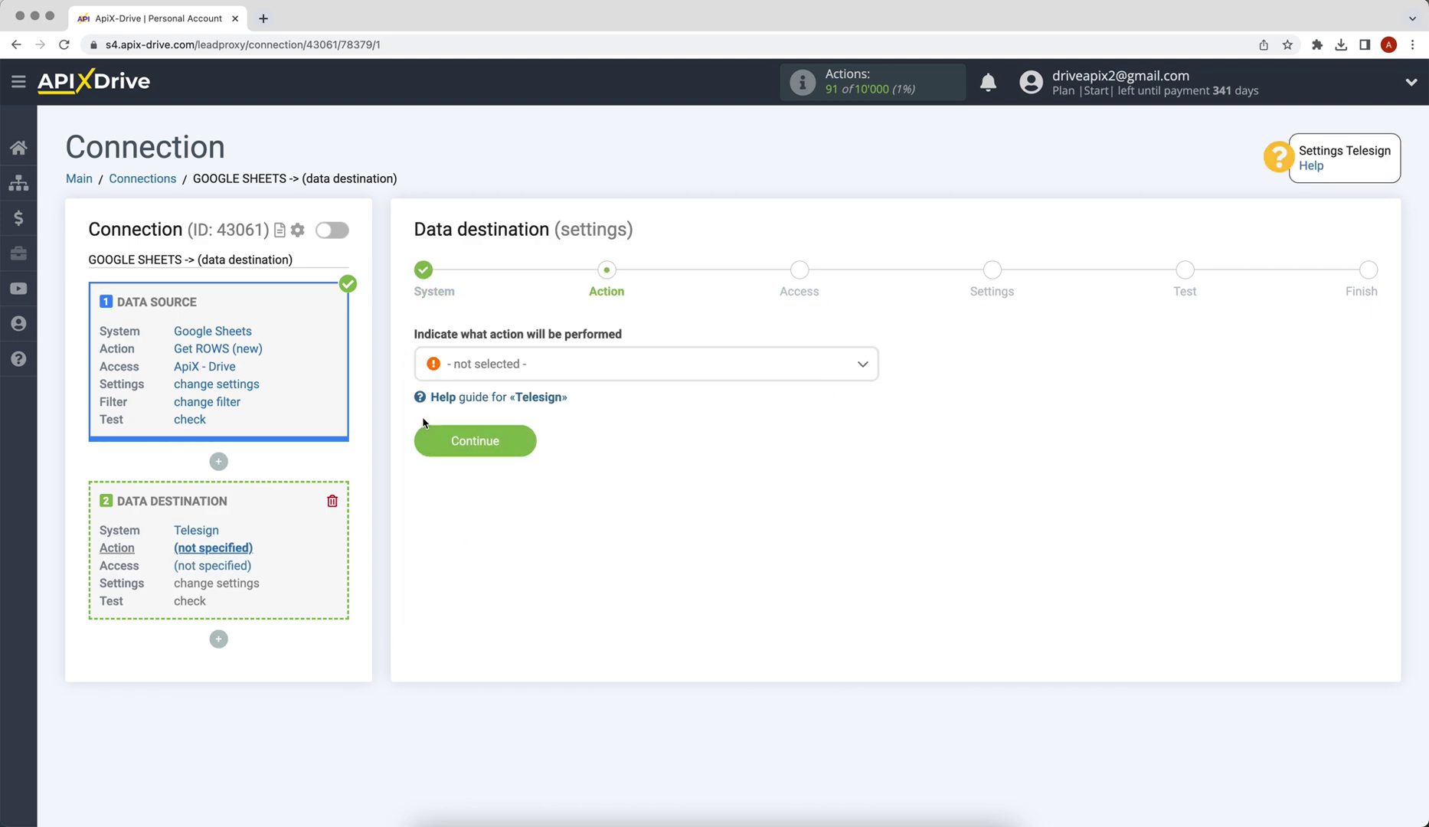
# Step: Set the destination action to Send SMS and proceed to account access
pyautogui.click(481, 367)
pyautogui.click(473, 458)
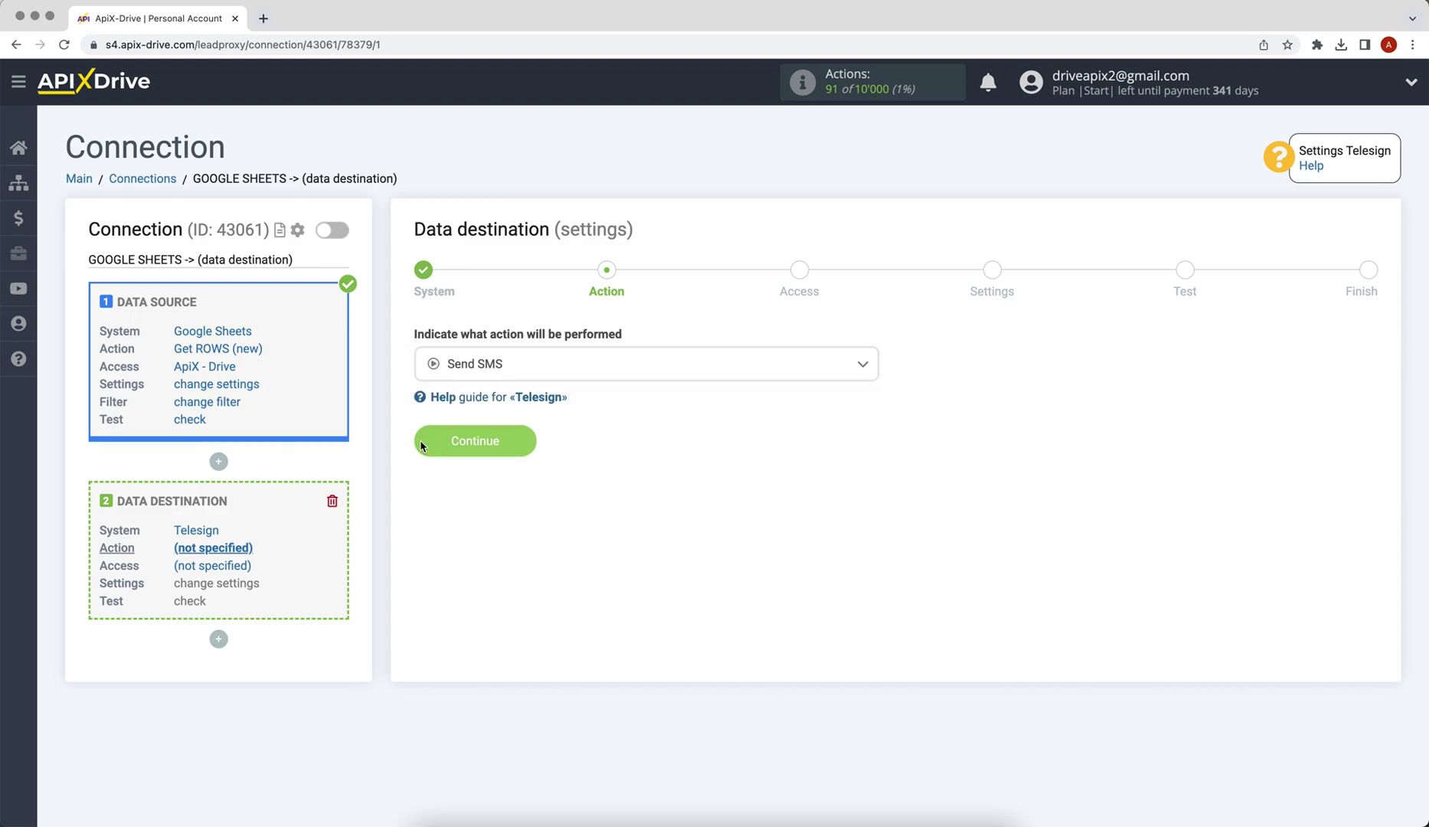
pyautogui.click(421, 447)
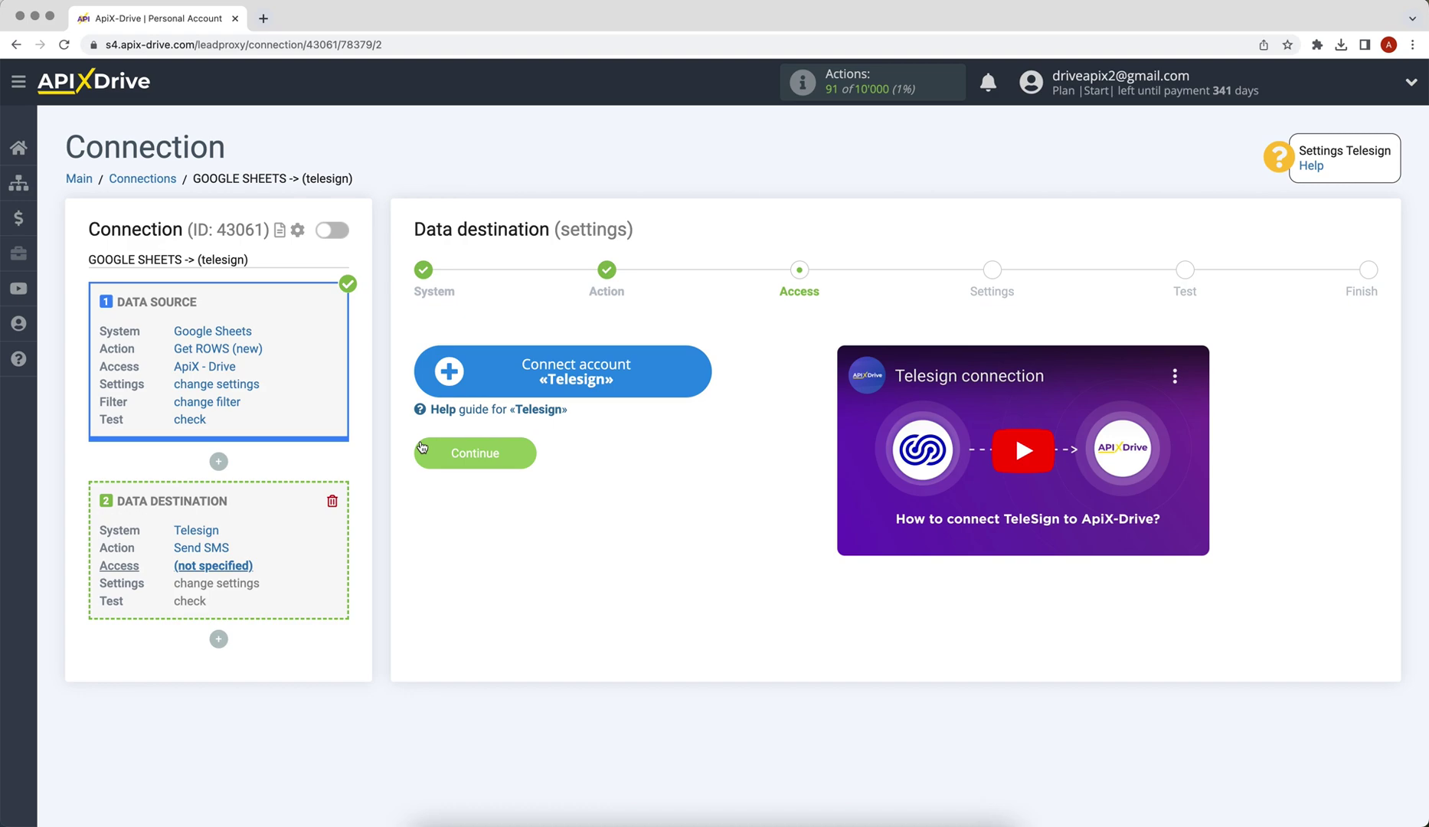
# Step: Open the Telesign account connection form and bring up the Telesign dashboard credentials
pyautogui.click(447, 364)
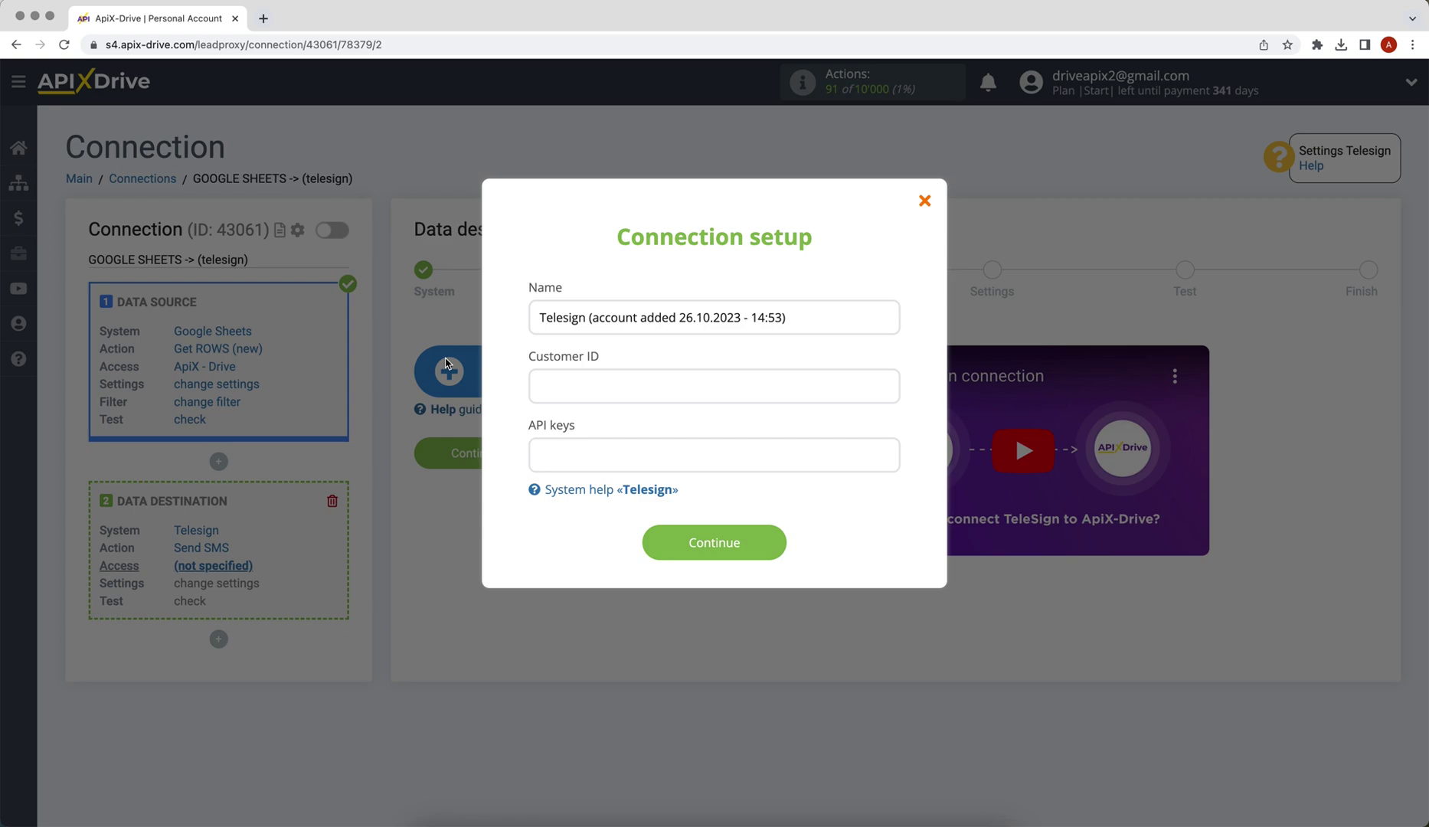
pyautogui.press('super+grave')
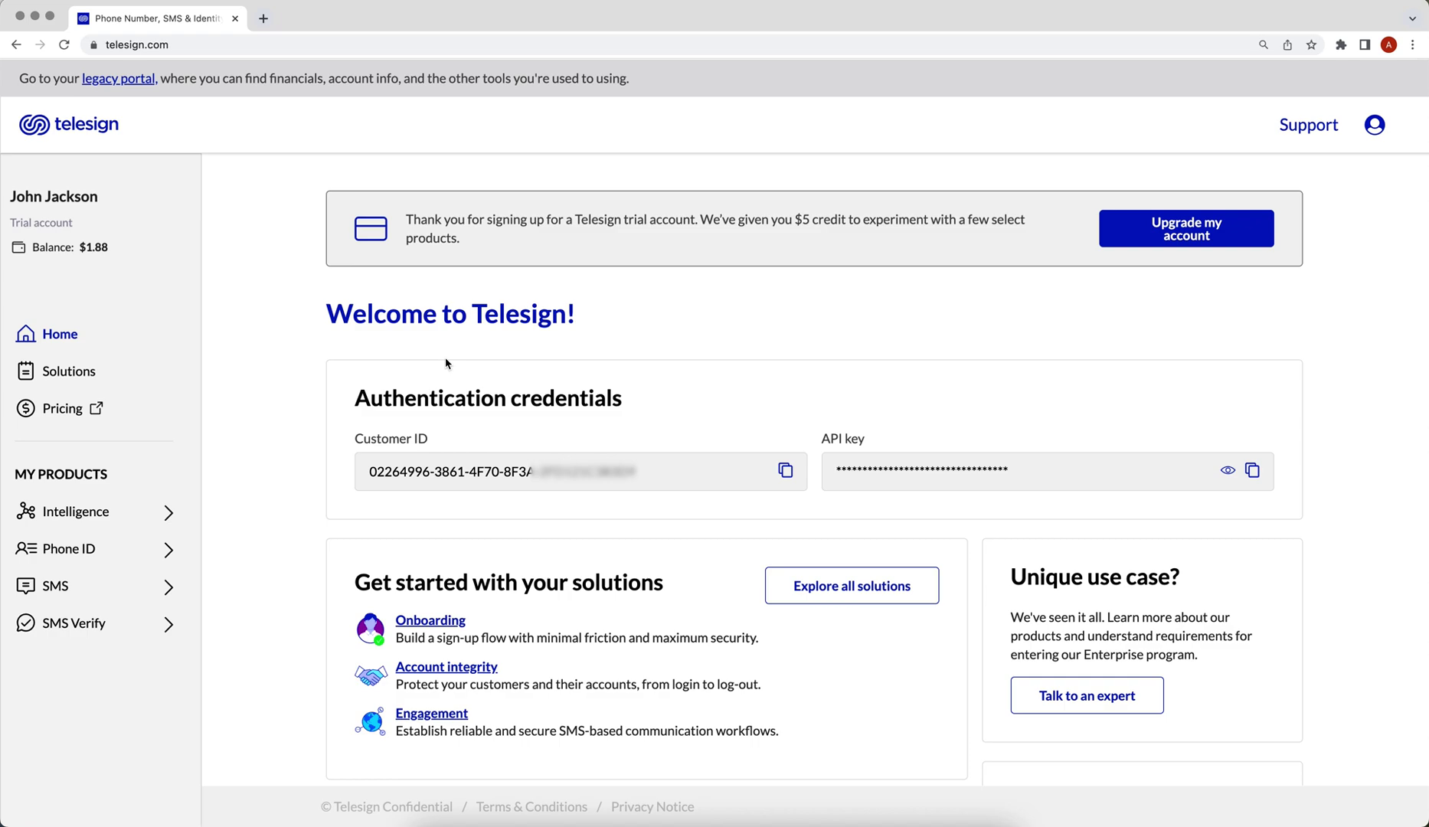
# Step: Copy the Telesign Customer ID into ApiX-Drive's Customer ID field
pyautogui.click(786, 471)
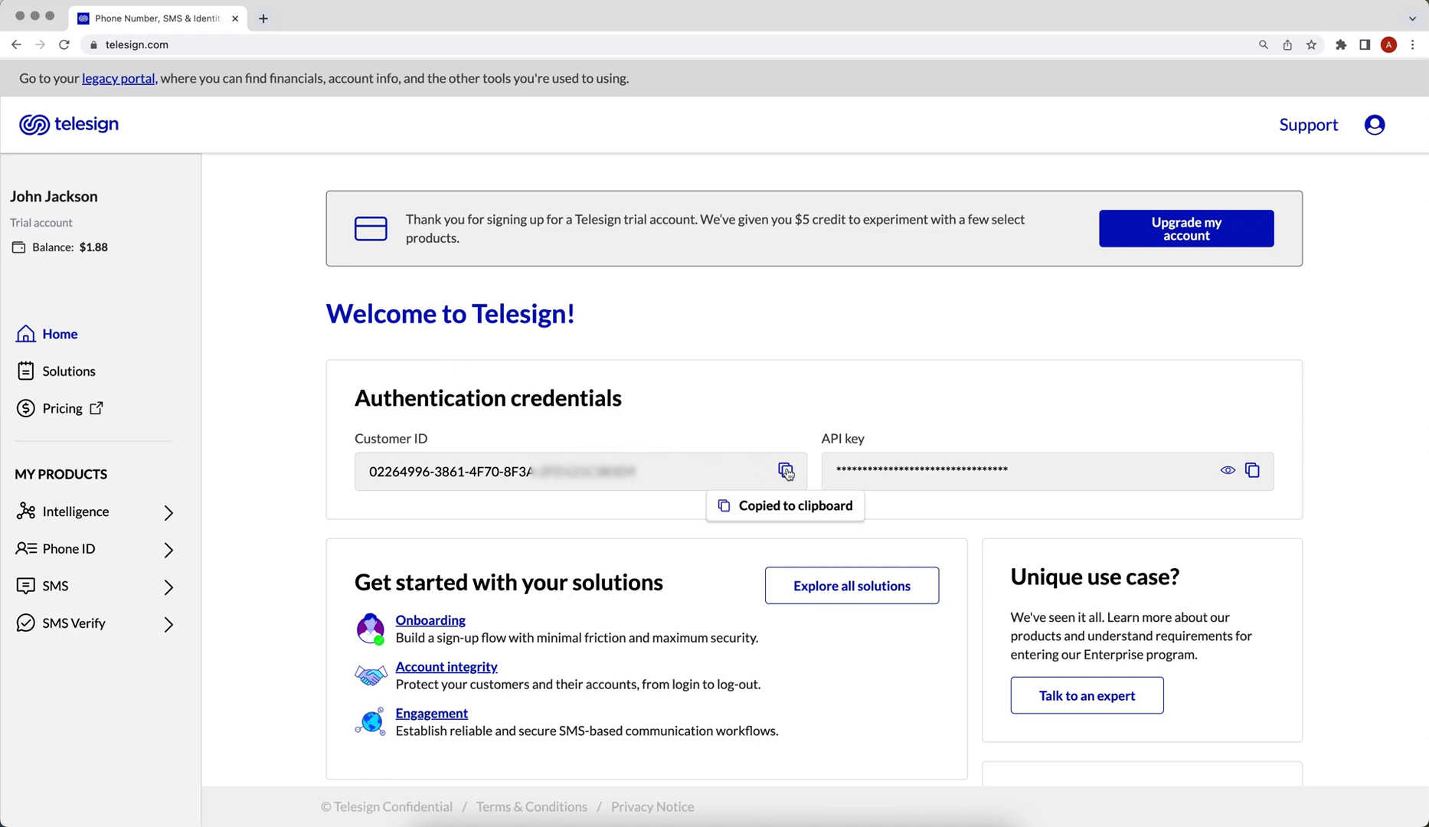
pyautogui.press('super+grave')
pyautogui.click(578, 389)
pyautogui.rightClick(578, 392)
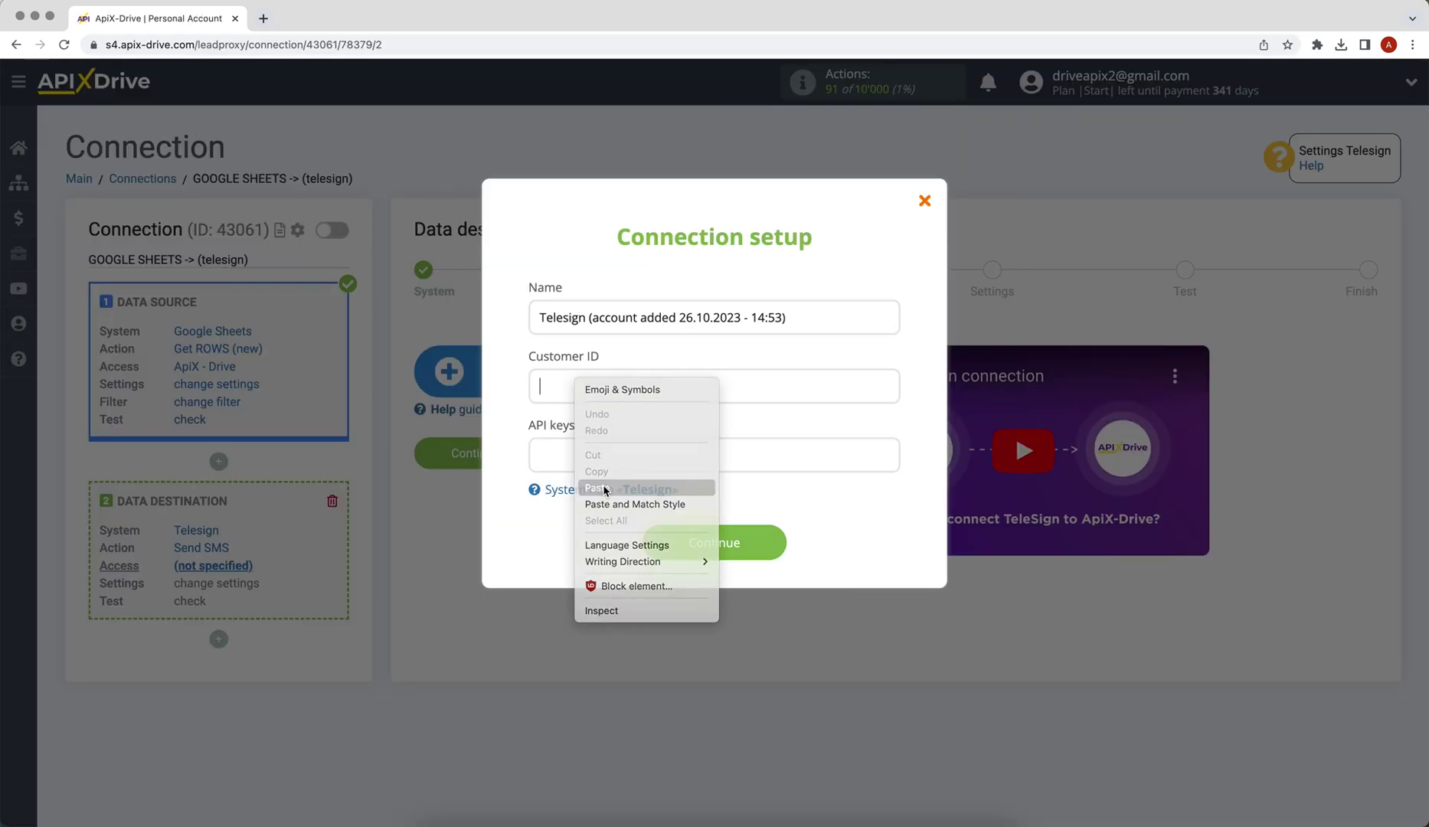
pyautogui.click(604, 489)
# Step: Copy the Telesign API key into ApiX-Drive's API key field
pyautogui.press('super+grave')
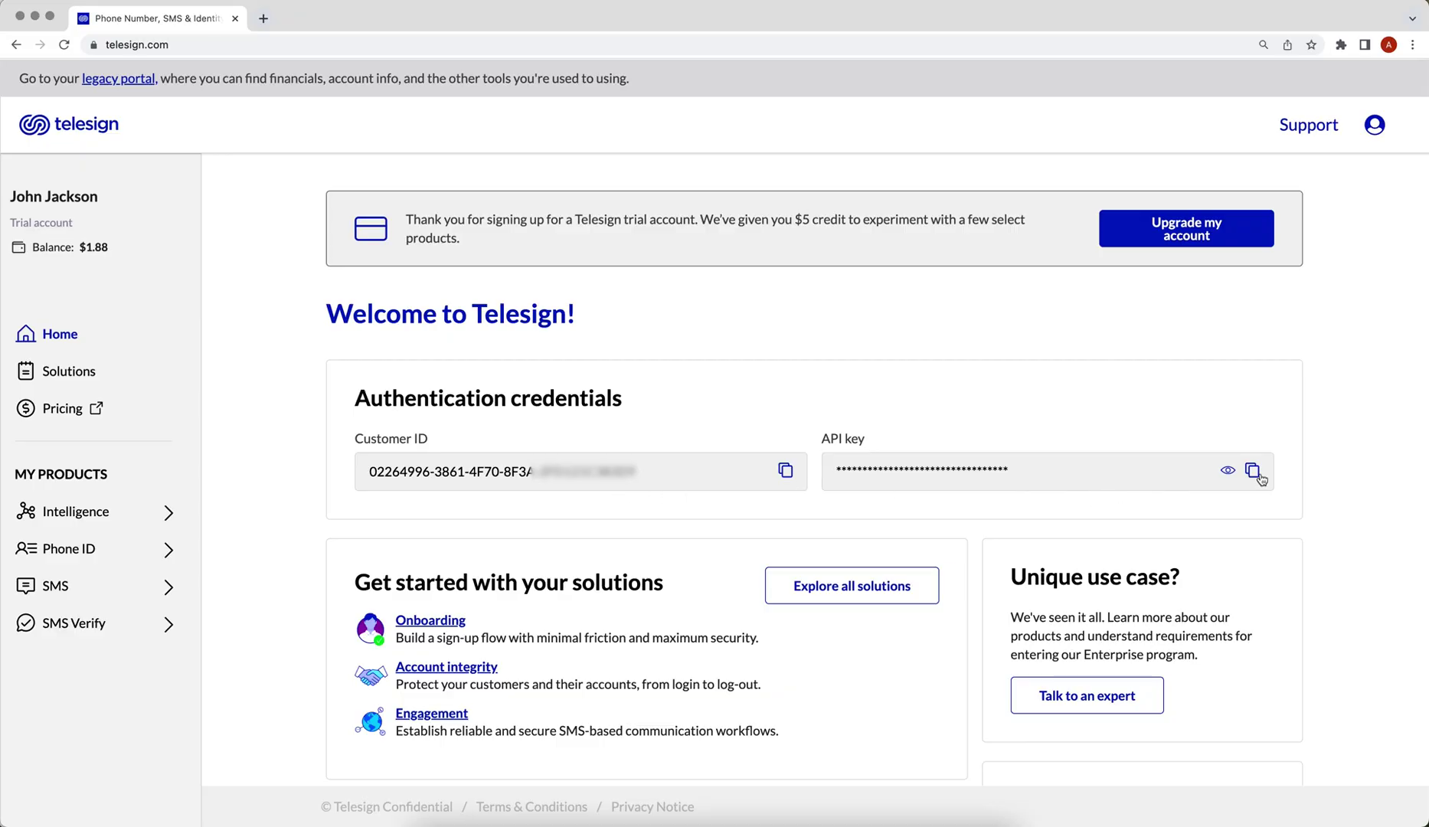
pyautogui.click(1252, 471)
pyautogui.press('super+grave')
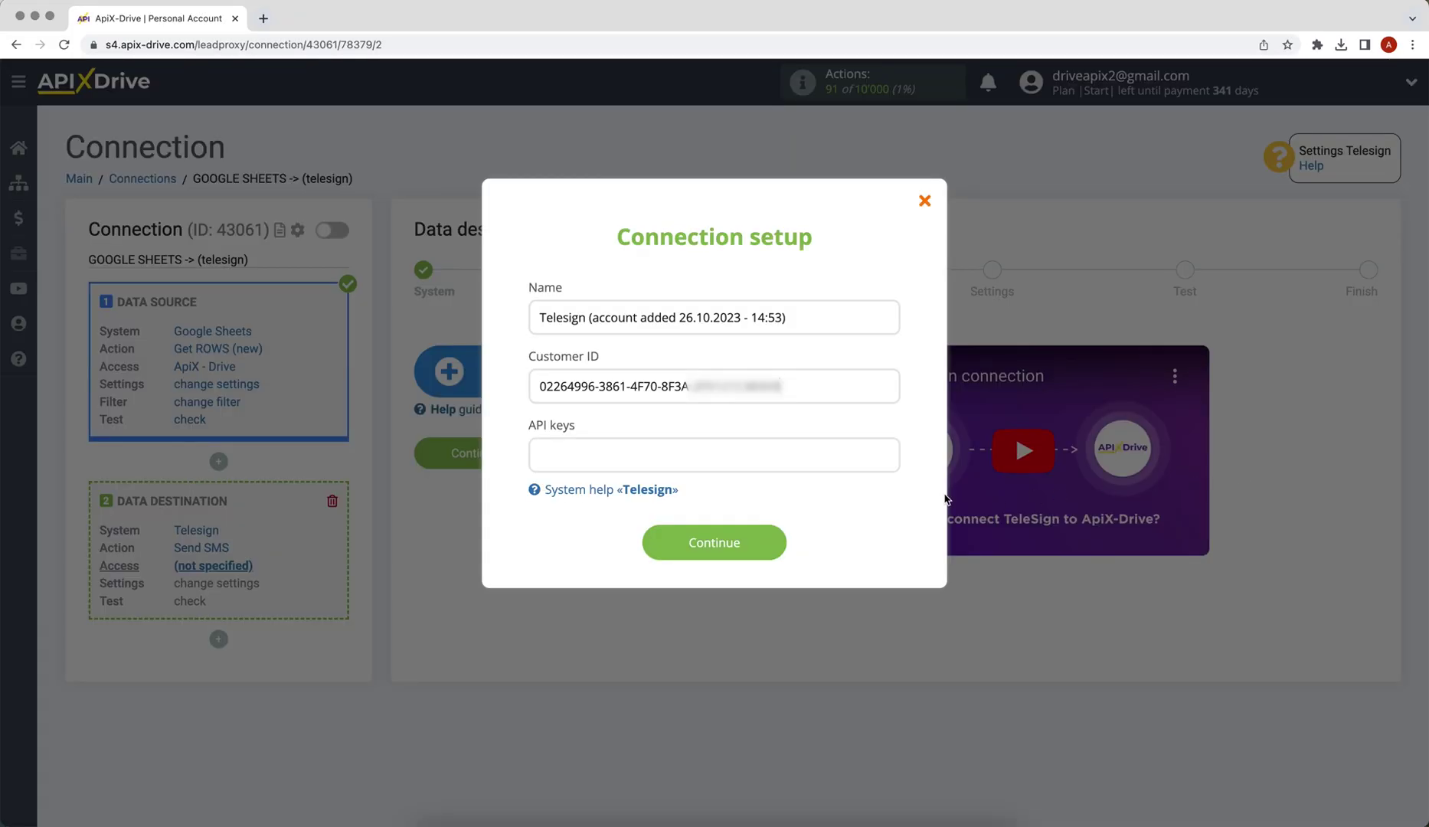
pyautogui.rightClick(583, 454)
pyautogui.click(610, 584)
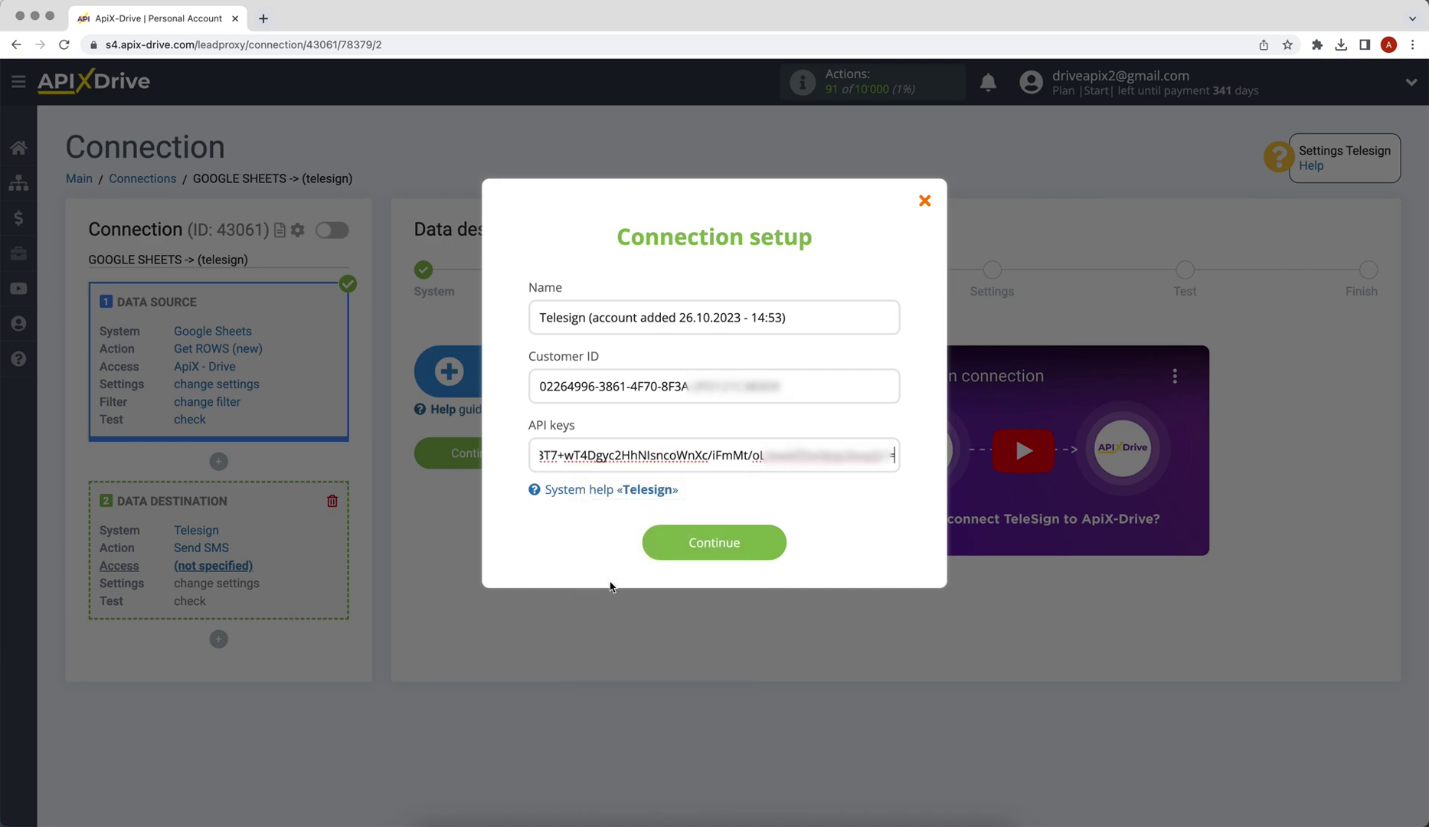
# Step: Save the Telesign account, select it as the login, and continue to SMS settings
pyautogui.click(653, 556)
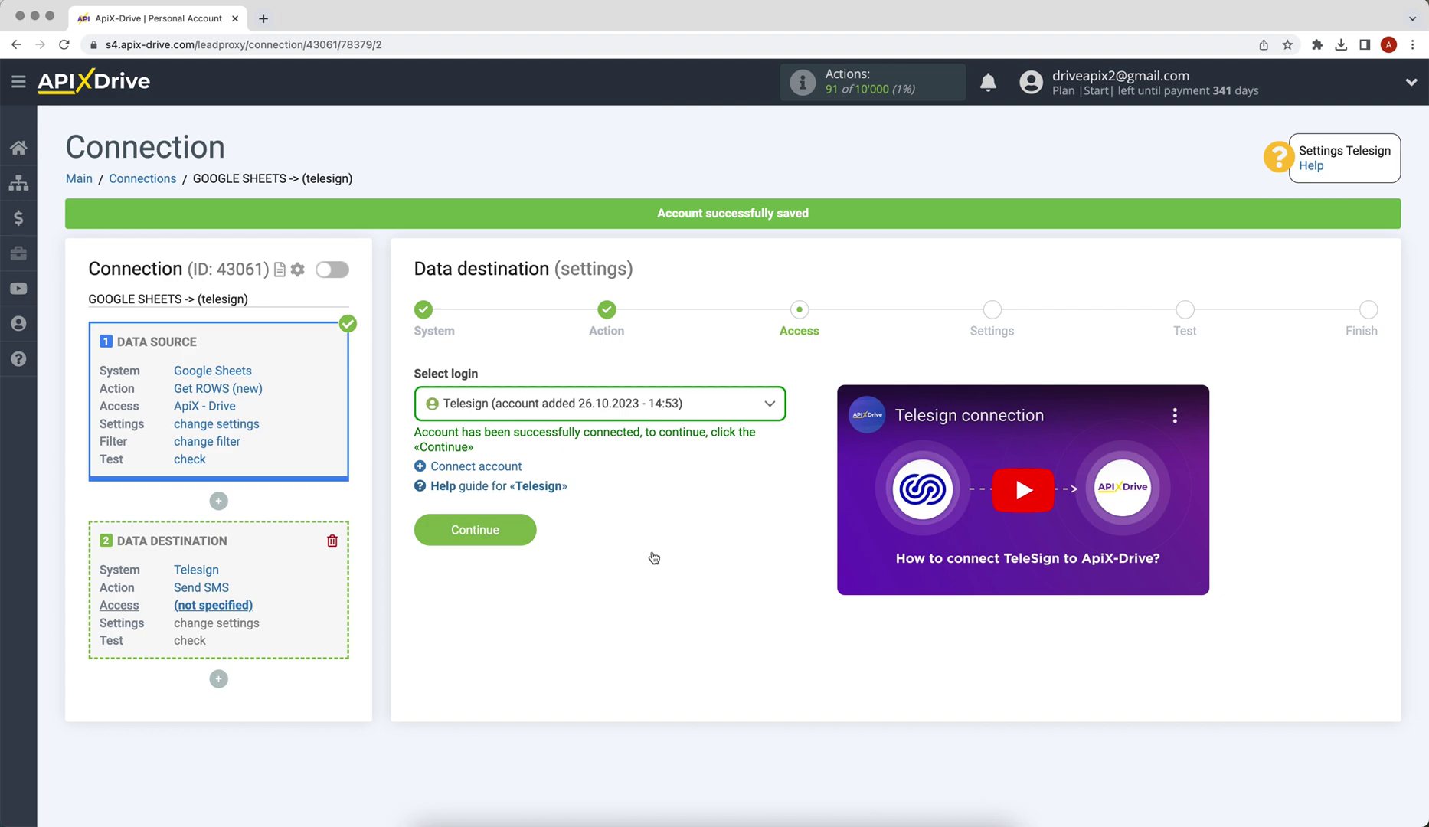
pyautogui.click(549, 411)
pyautogui.click(558, 514)
pyautogui.click(429, 528)
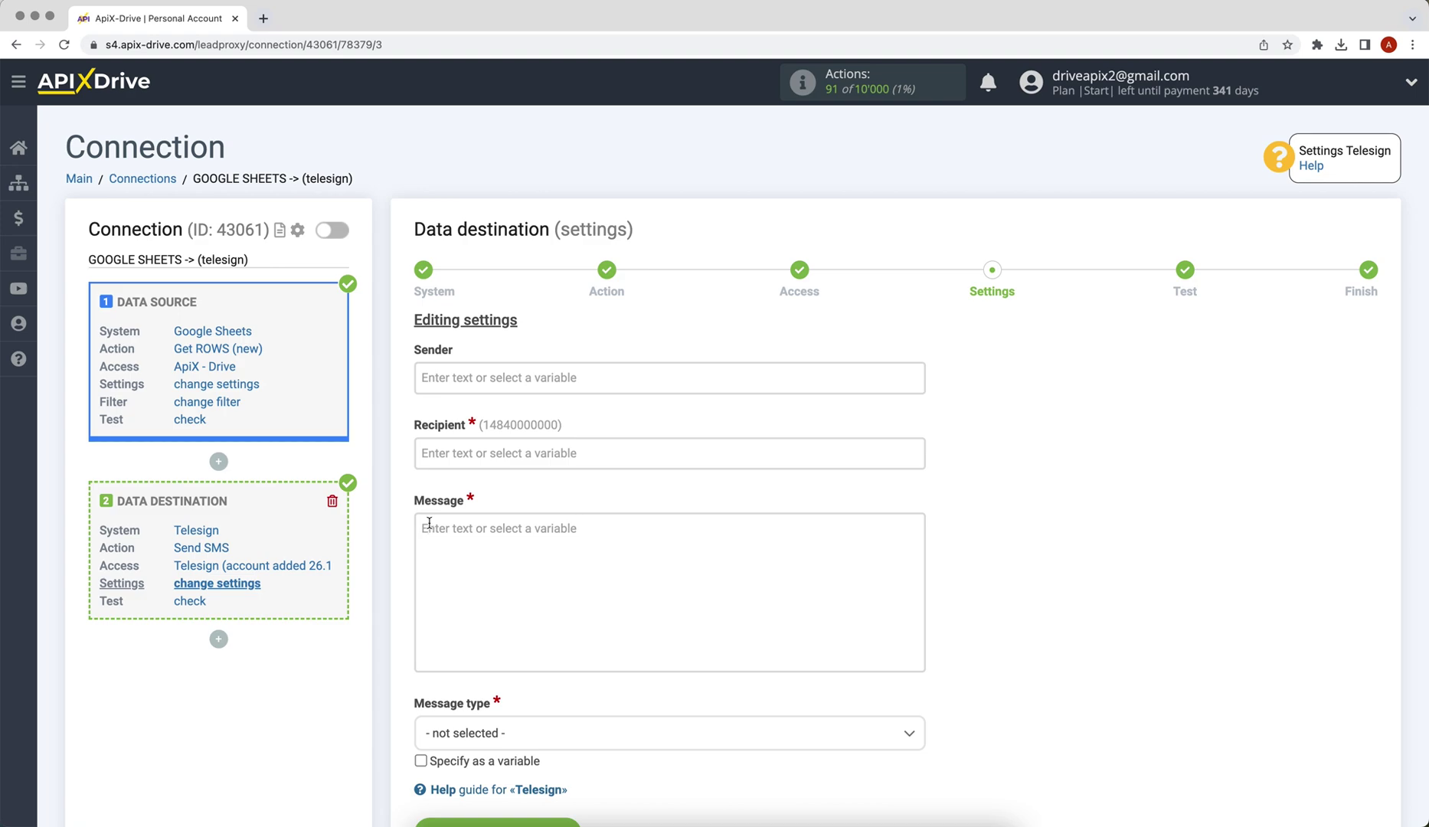
# Step: Set the Recipient to the Column C phone number
pyautogui.click(456, 462)
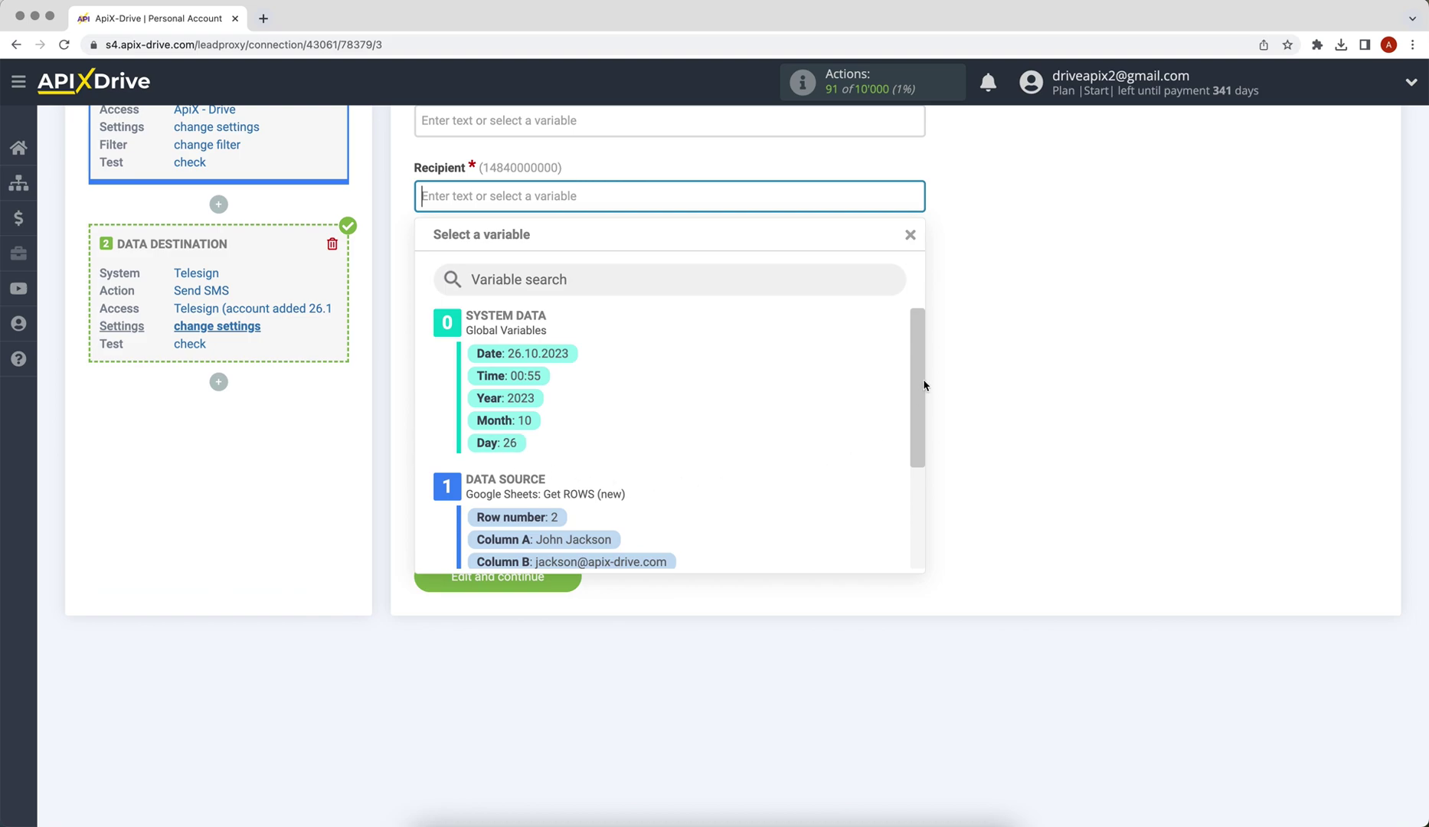
pyautogui.scroll(-3, 924, 385)
pyautogui.click(596, 486)
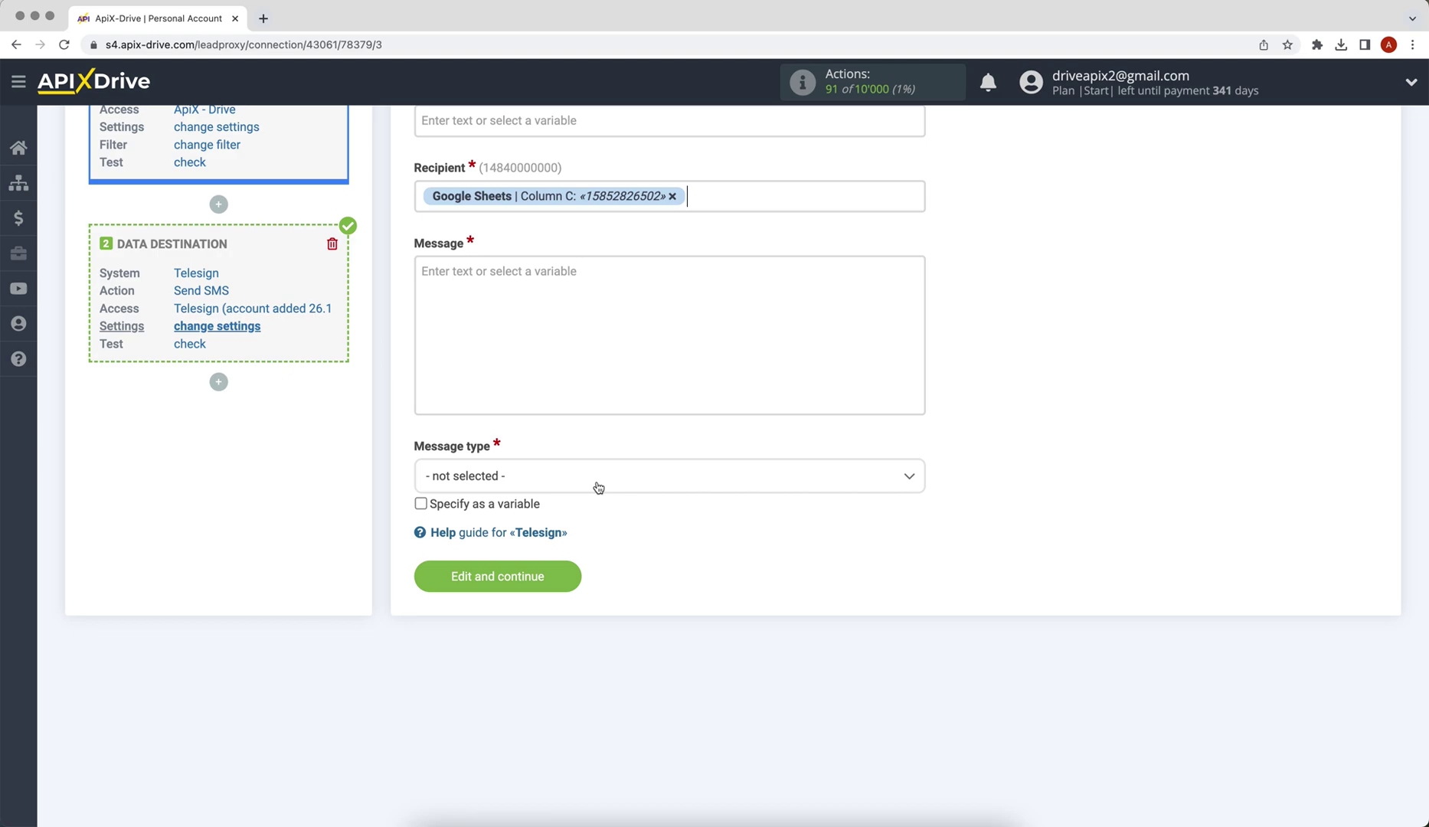
# Step: Write 'Hello, [Column A]! We will contact you soon!' as an Alerts, reminders, and notifications message
pyautogui.click(463, 310)
pyautogui.write('He')
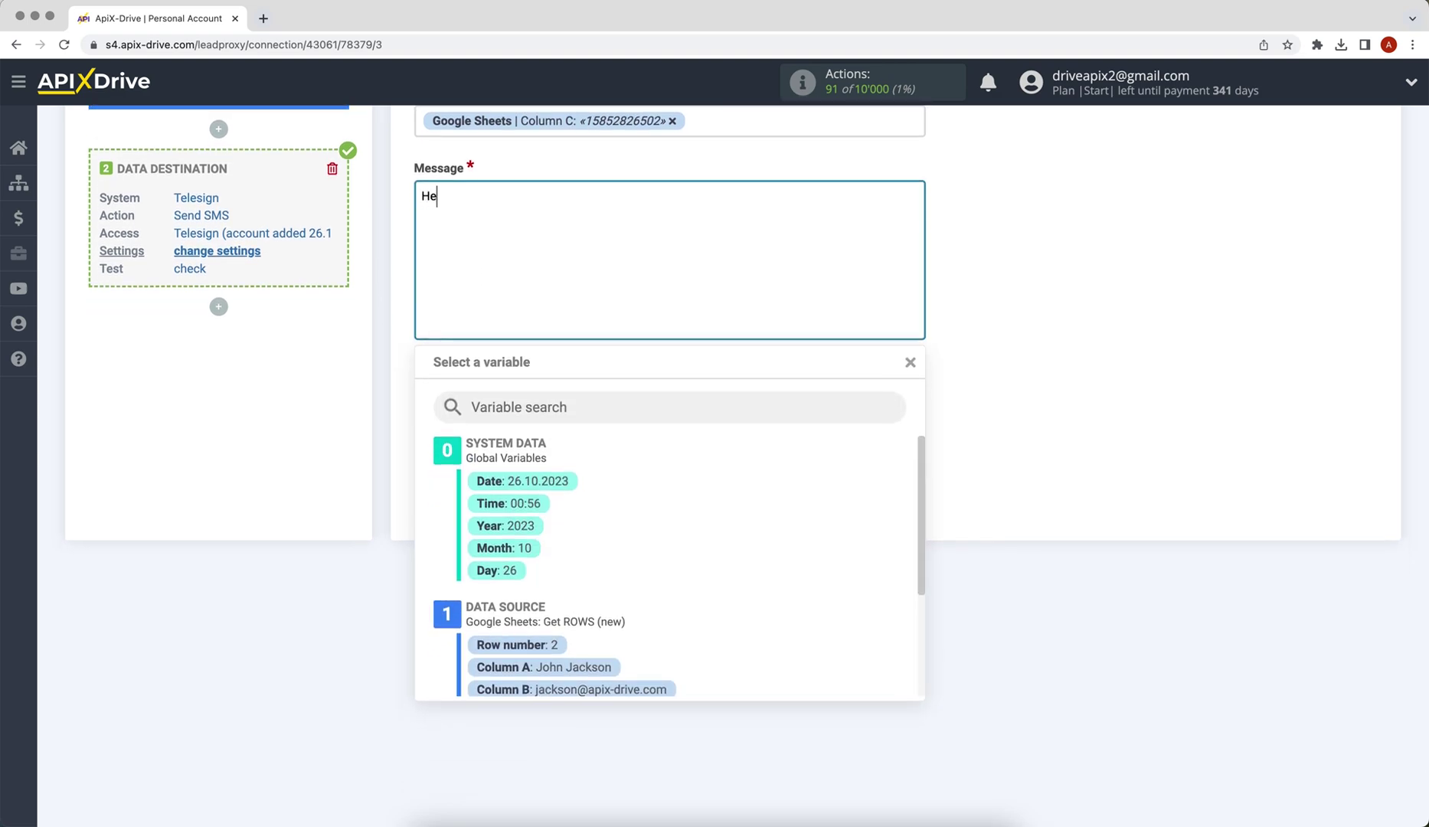
pyautogui.write('llo,')
pyautogui.moveTo(915, 466); pyautogui.dragTo(915, 531)
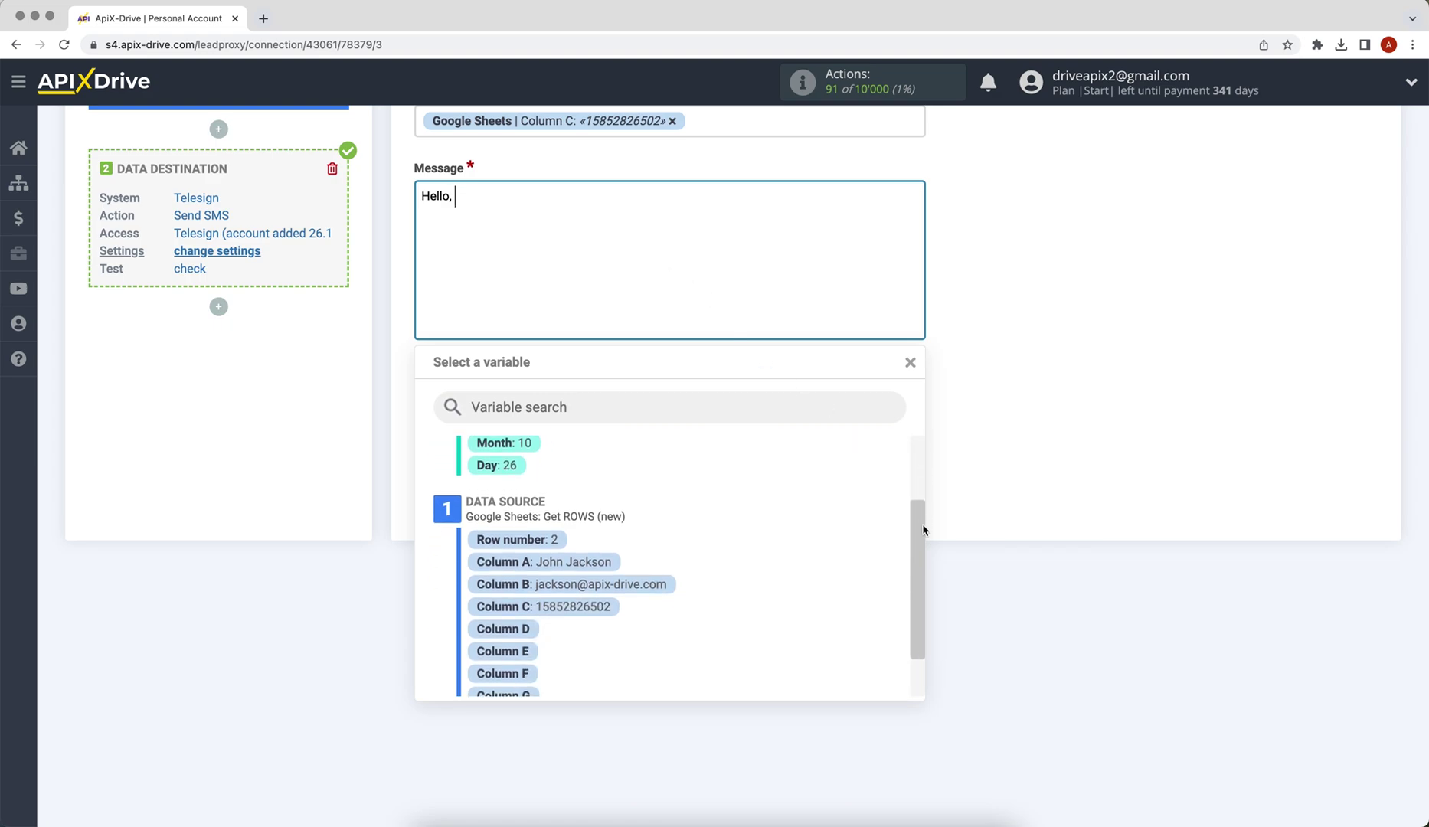
pyautogui.click(583, 563)
pyautogui.write('!')
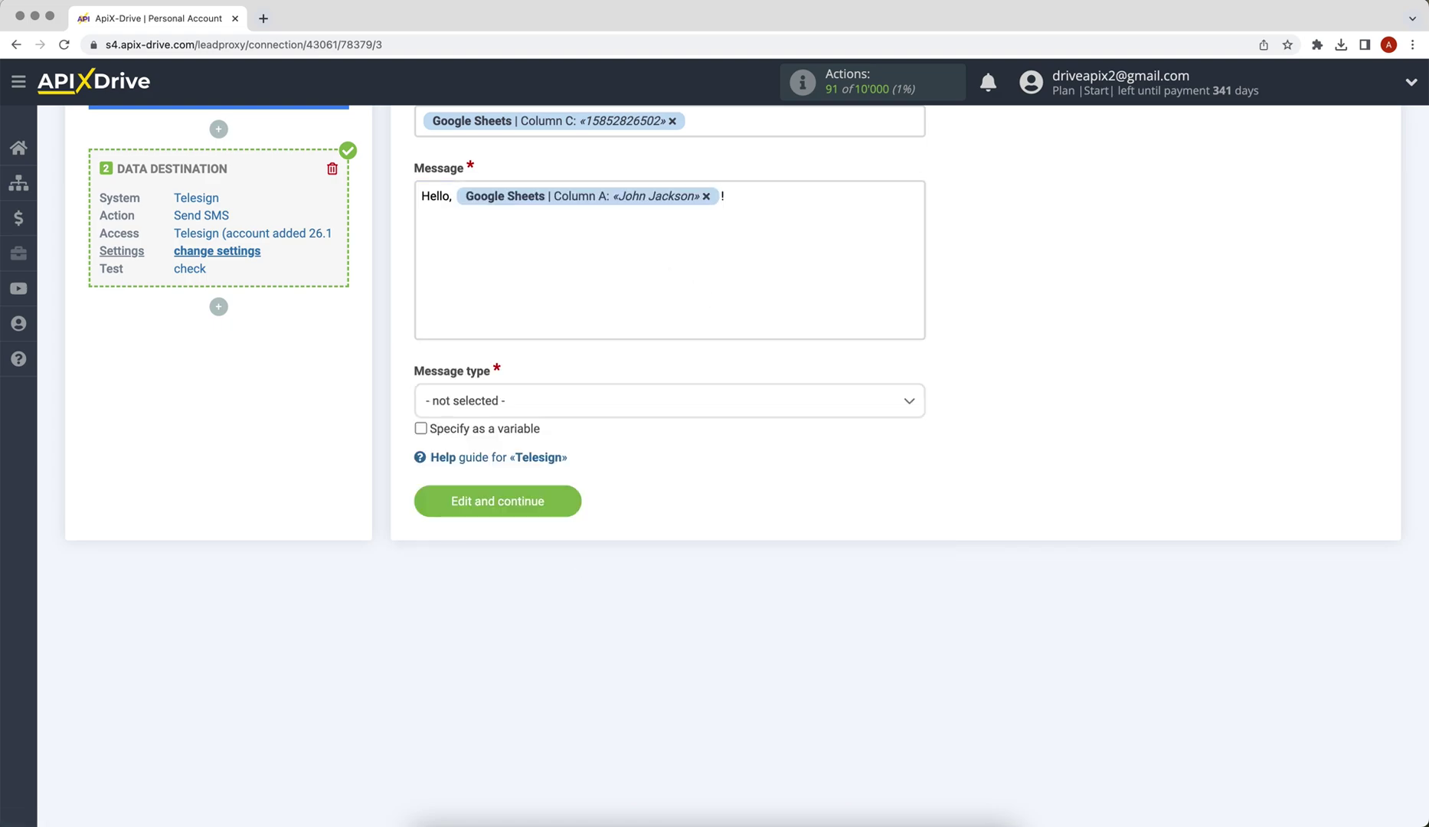
pyautogui.press('Return')
pyautogui.write('We will contact you soon!')
pyautogui.click(477, 399)
pyautogui.click(496, 519)
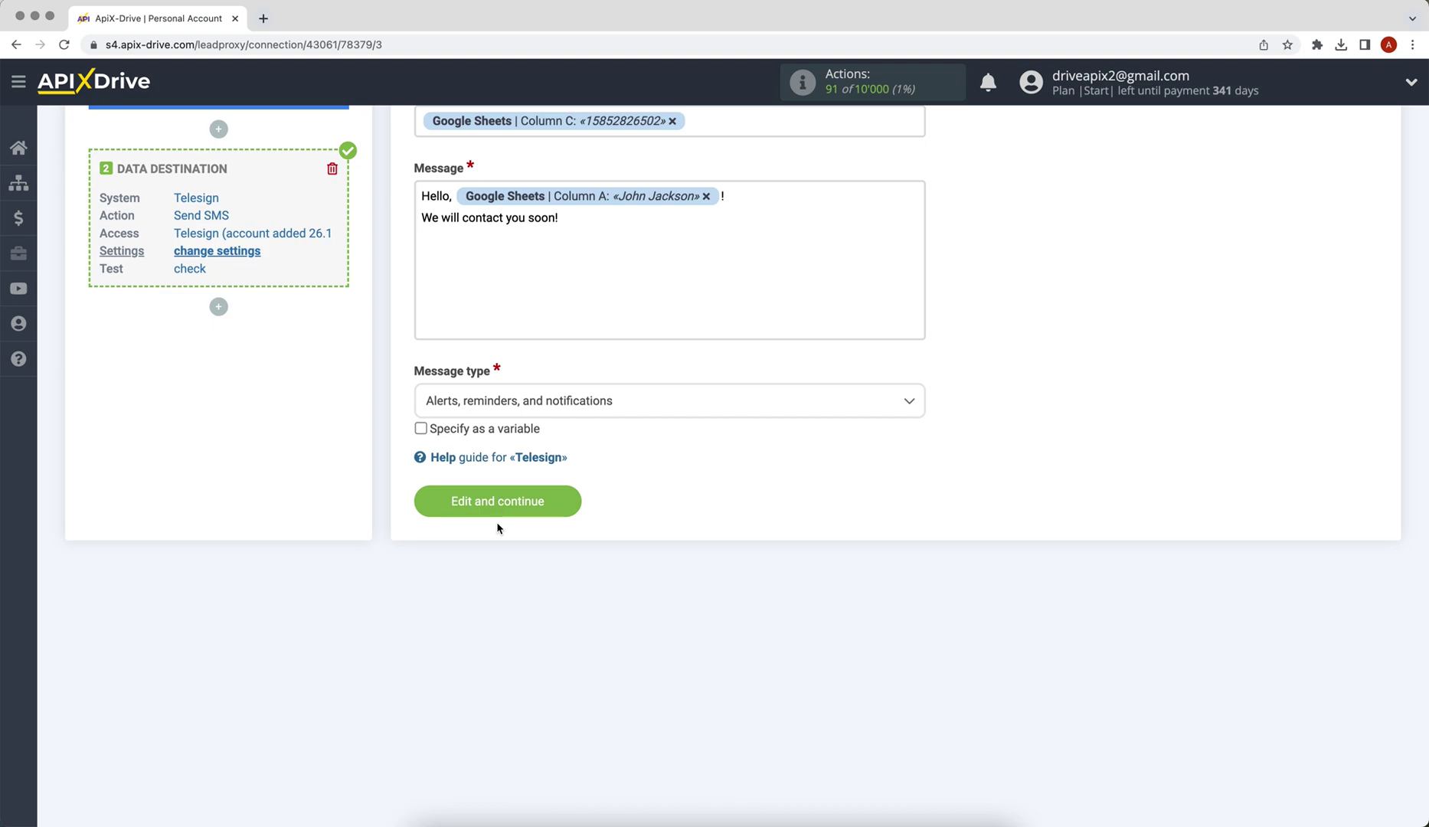
# Step: Save the SMS settings, send test data to Telesign, and finish the destination setup
pyautogui.click(498, 506)
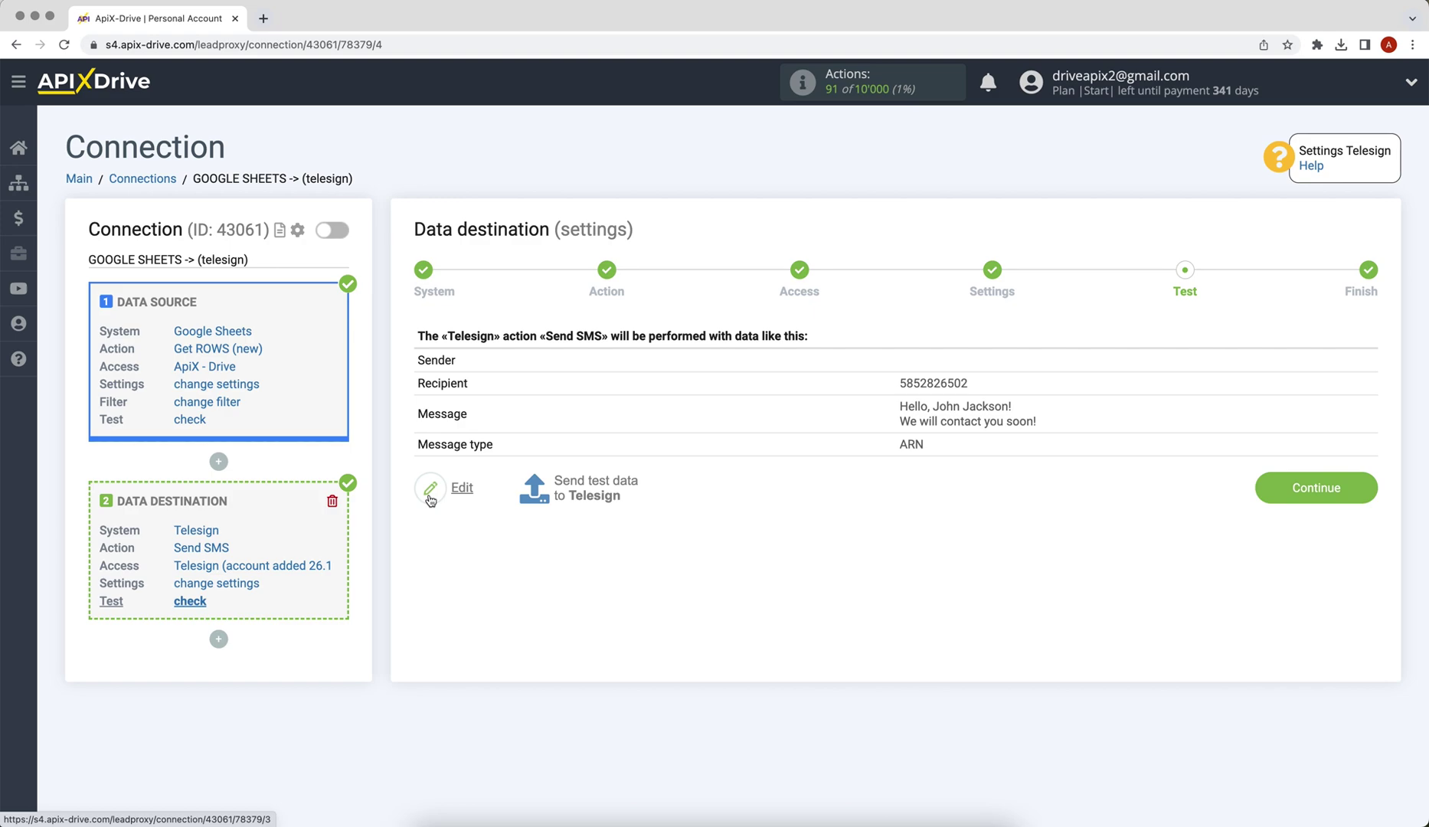
pyautogui.click(535, 494)
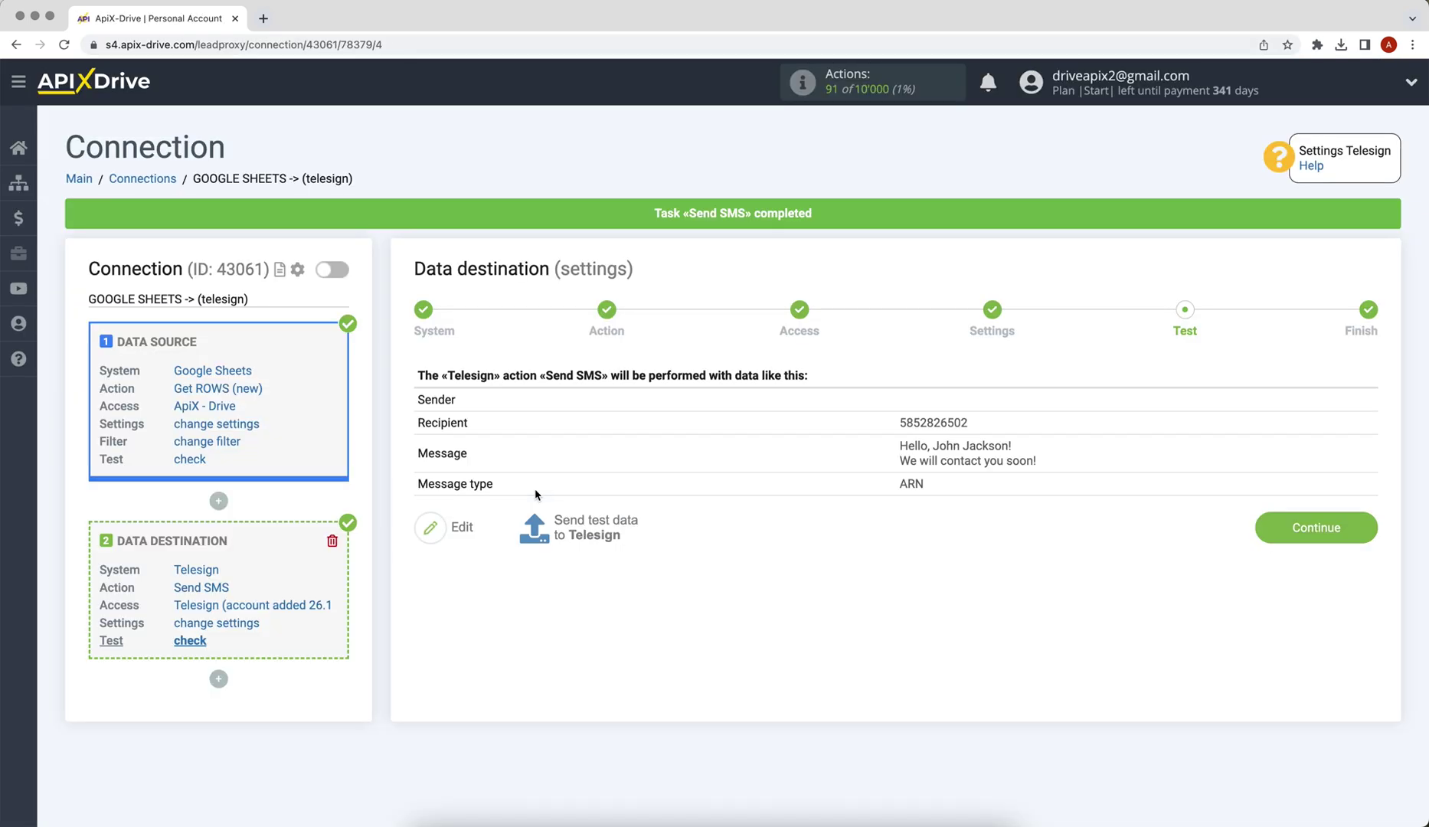
pyautogui.click(1267, 538)
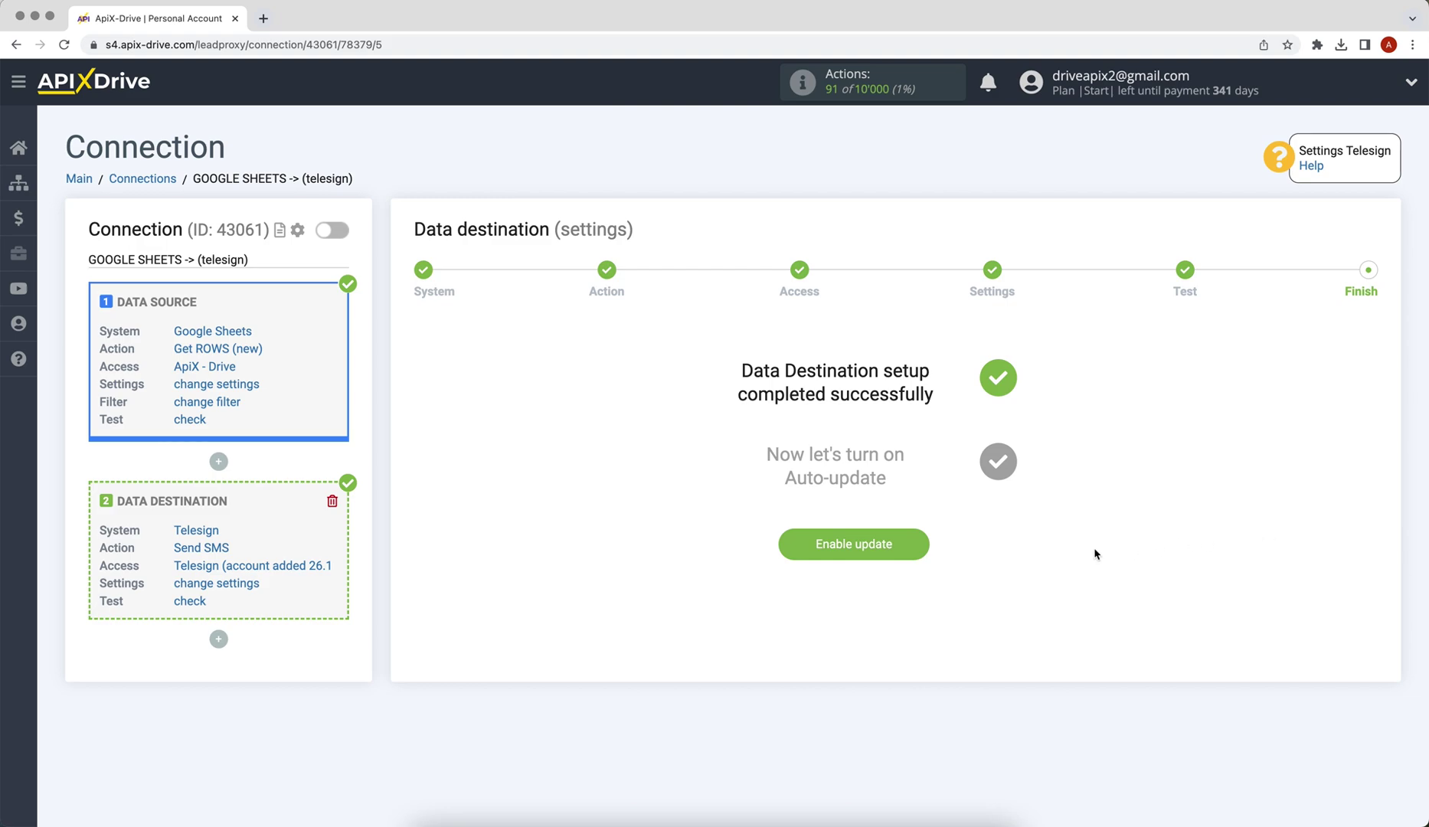
# Step: Enable auto-update for the GOOGLE SHEETS -> telesign connection and change its update interval to 5 minutes
pyautogui.click(803, 553)
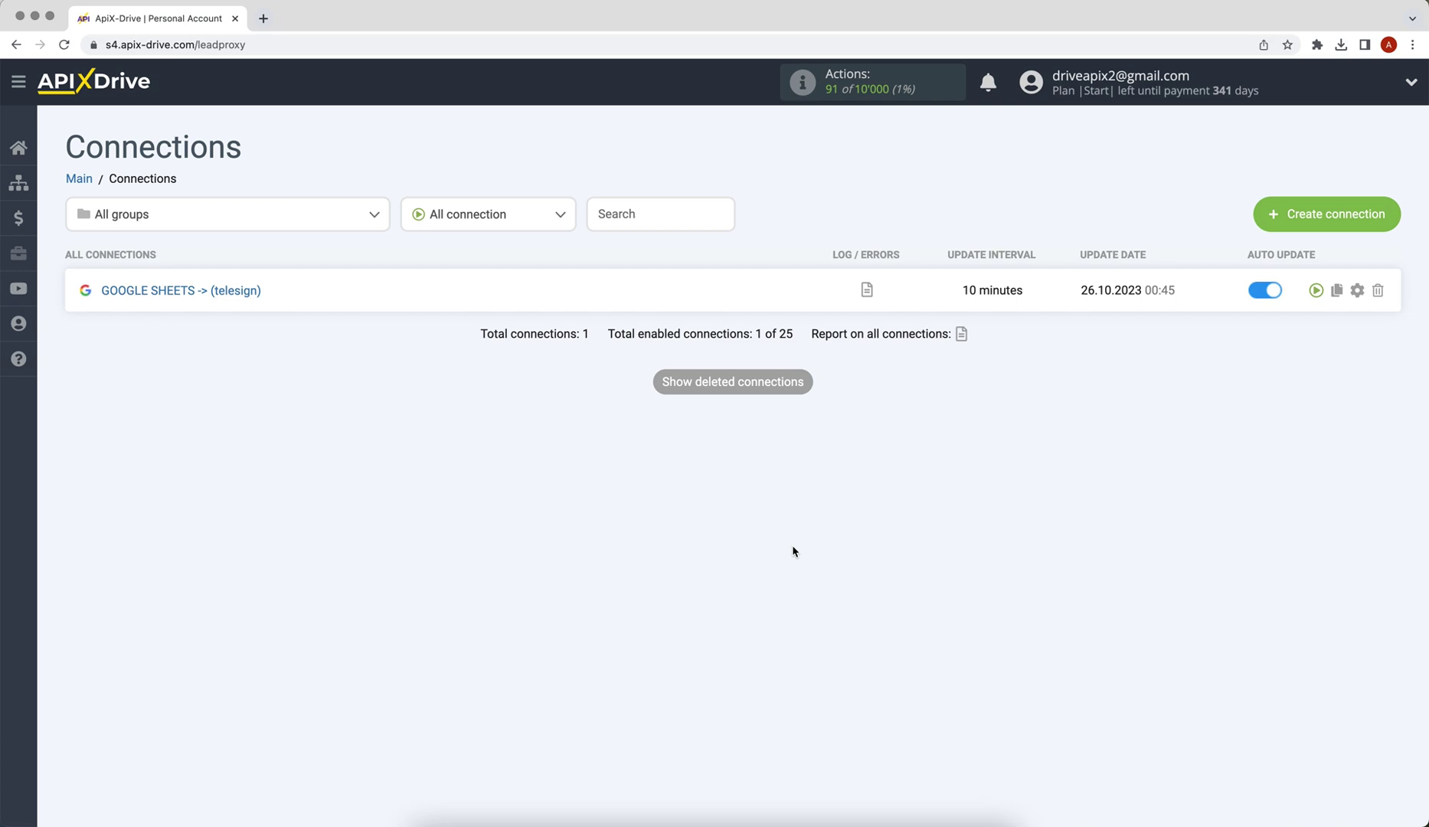
pyautogui.click(1355, 294)
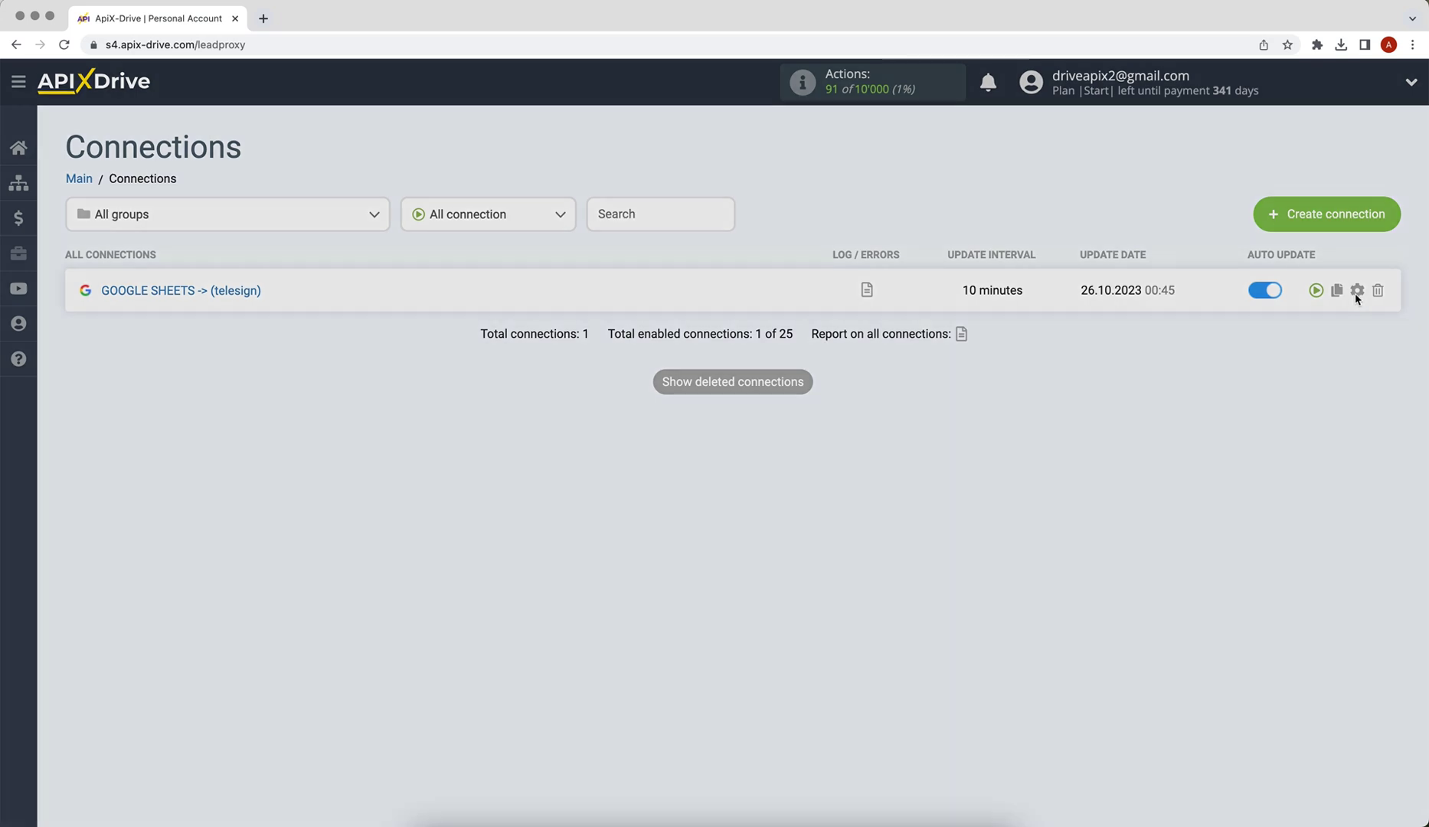
pyautogui.click(818, 454)
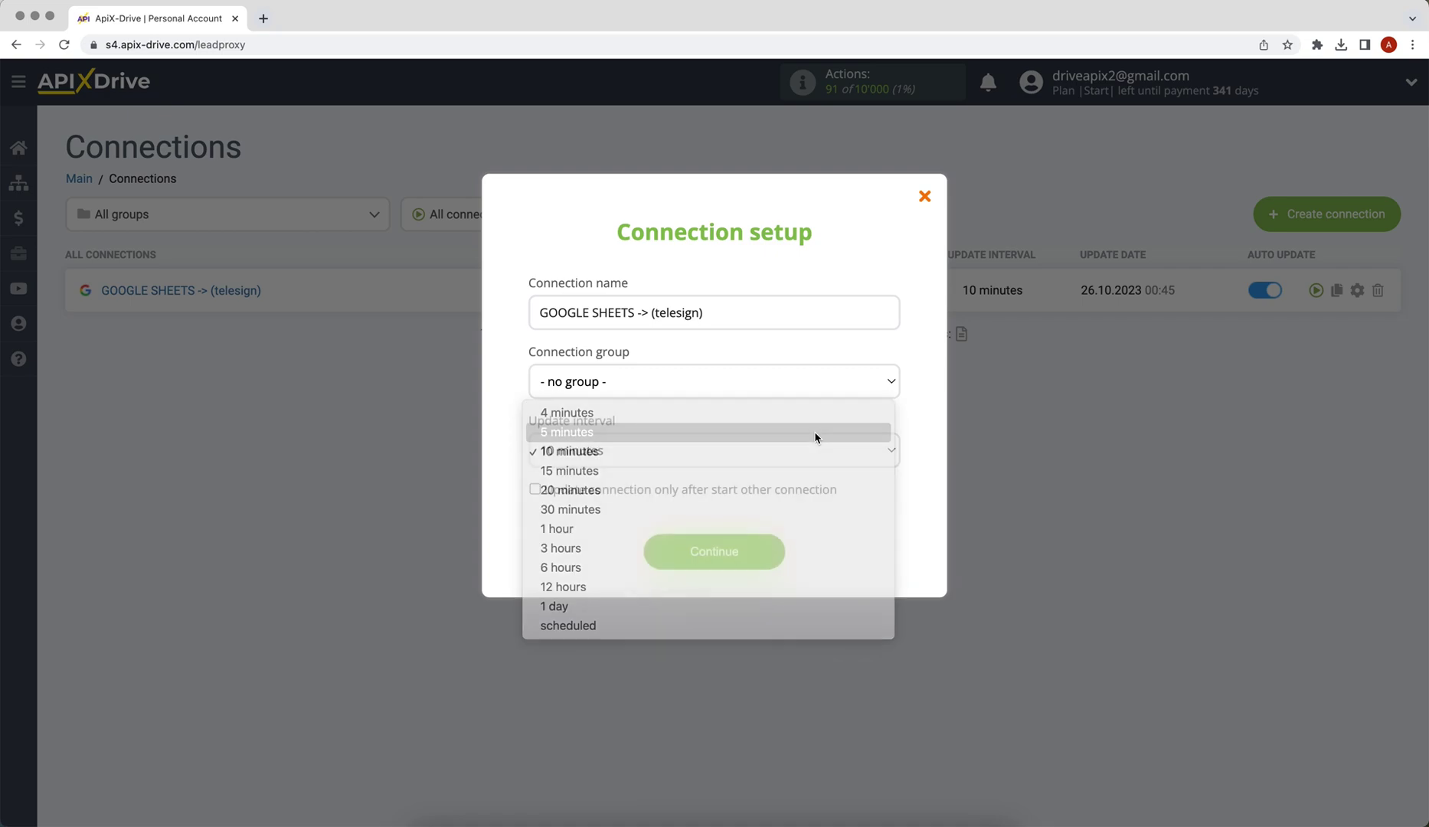
pyautogui.click(814, 433)
pyautogui.click(696, 547)
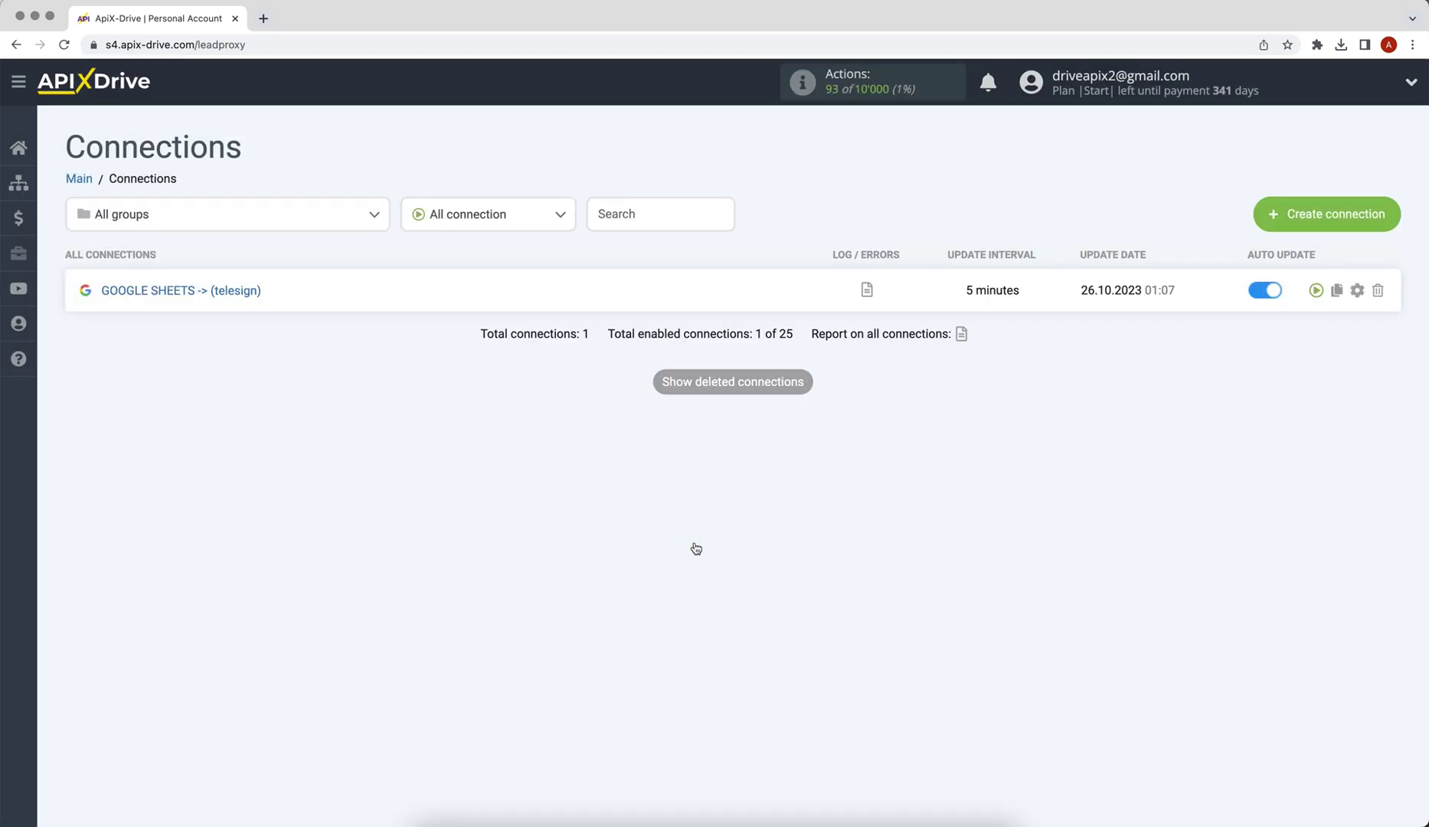